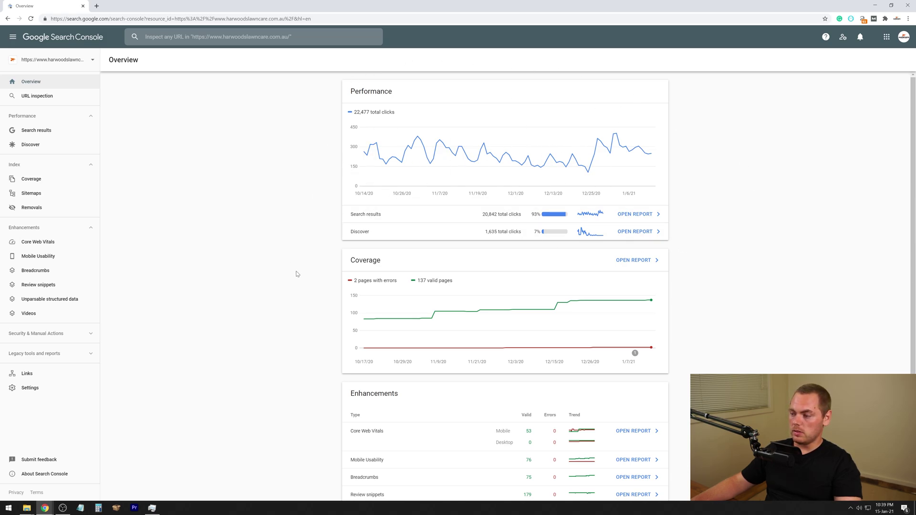
Review the property overview and open the Search results performance report.
scroll(477, 259, down, 2)
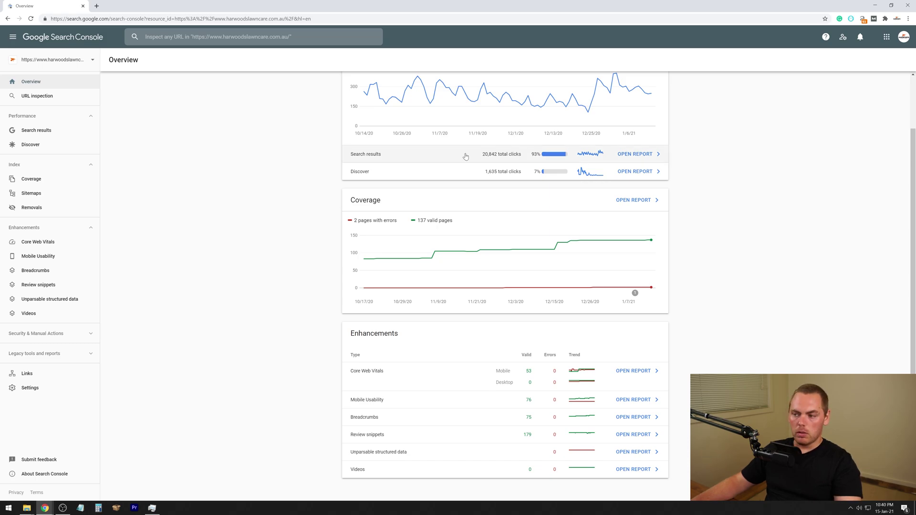
scroll(443, 231, up, 2)
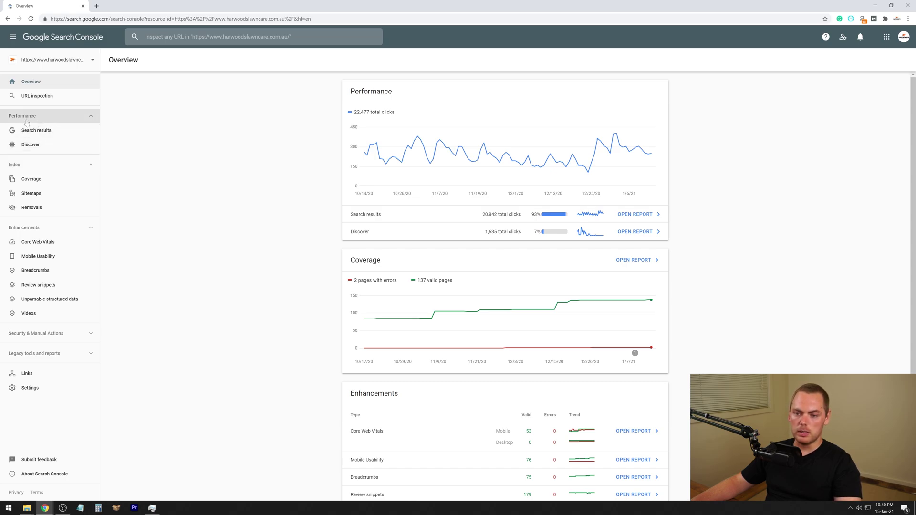
click(37, 133)
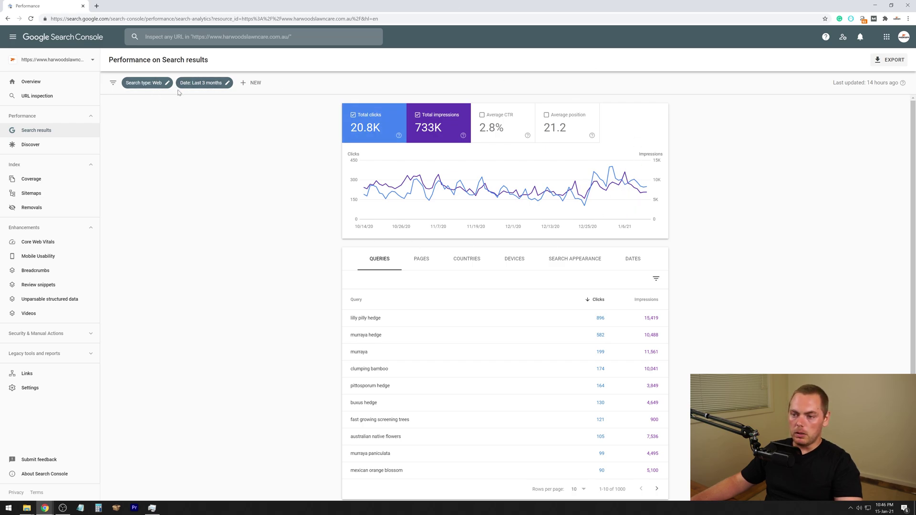
Set the report's date range to the last 12 months.
click(205, 85)
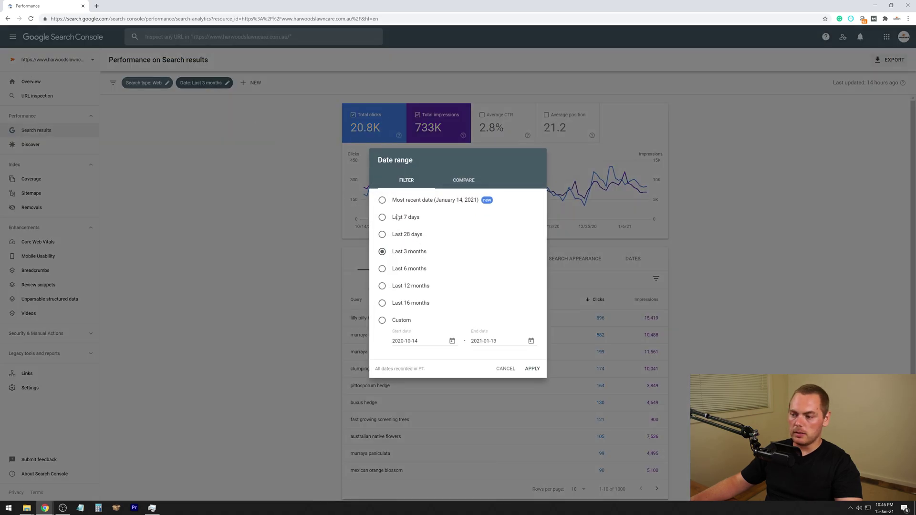
click(397, 288)
click(533, 369)
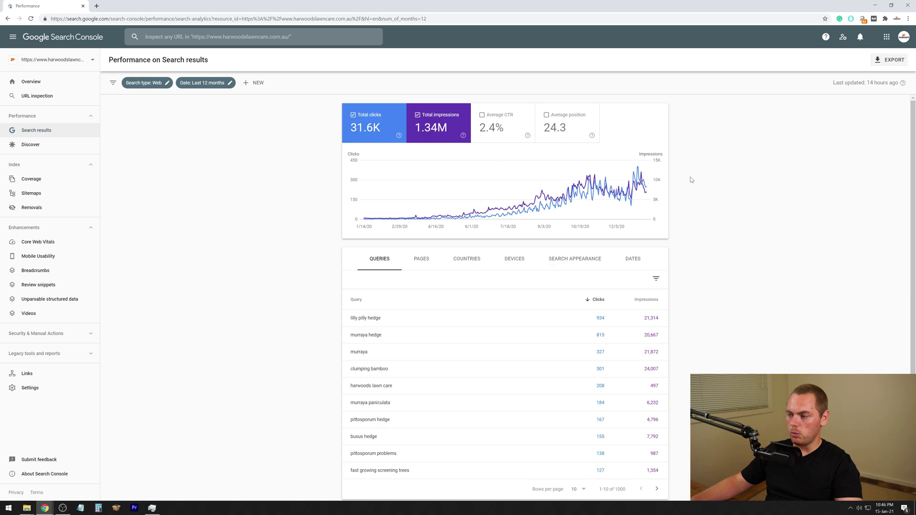
click(257, 84)
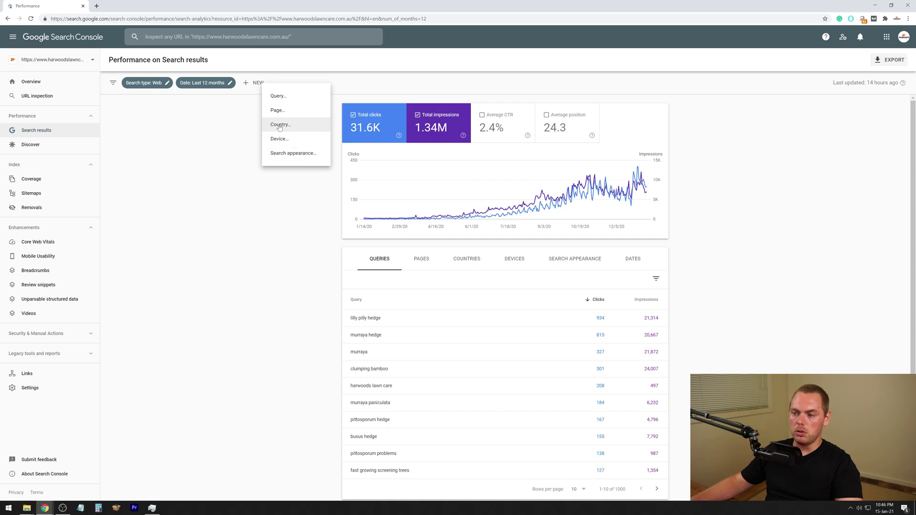
click(342, 81)
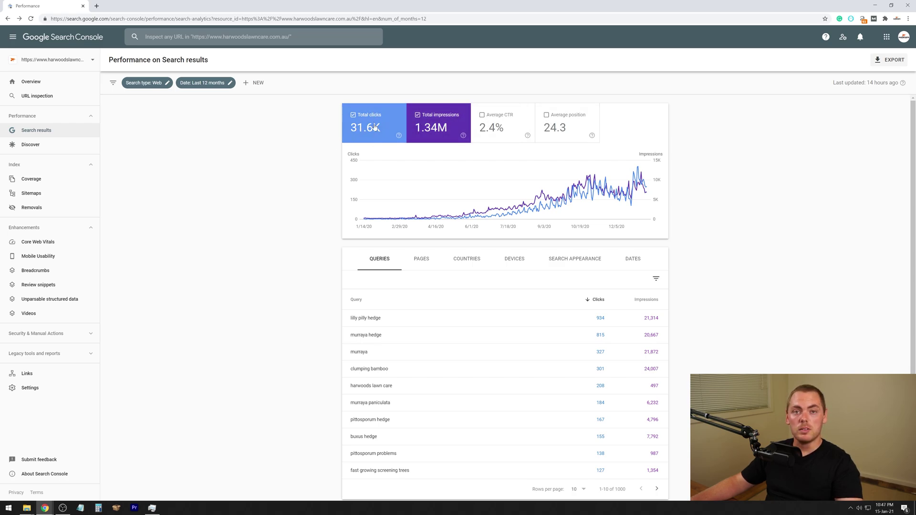
mouse_move(375, 127)
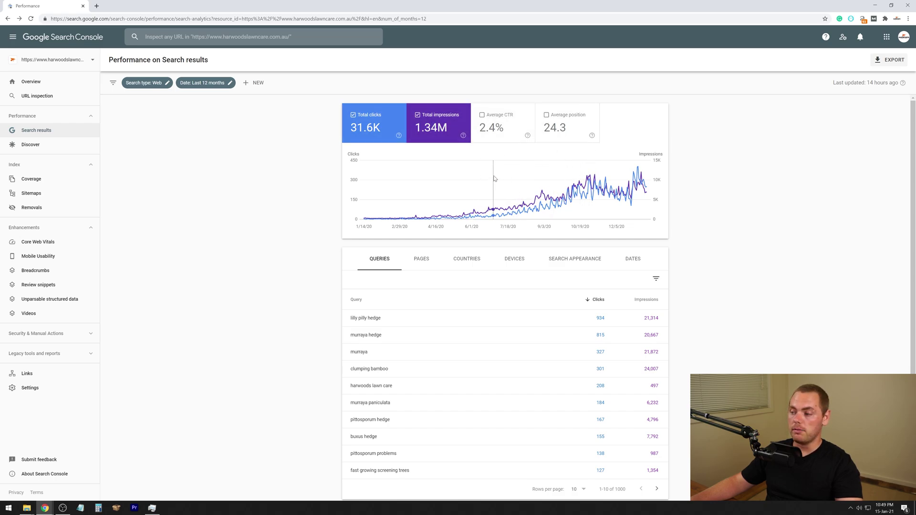
Switch total clicks, total impressions, average CTR and average position on and off to compare their curves, ending with total clicks only.
click(567, 125)
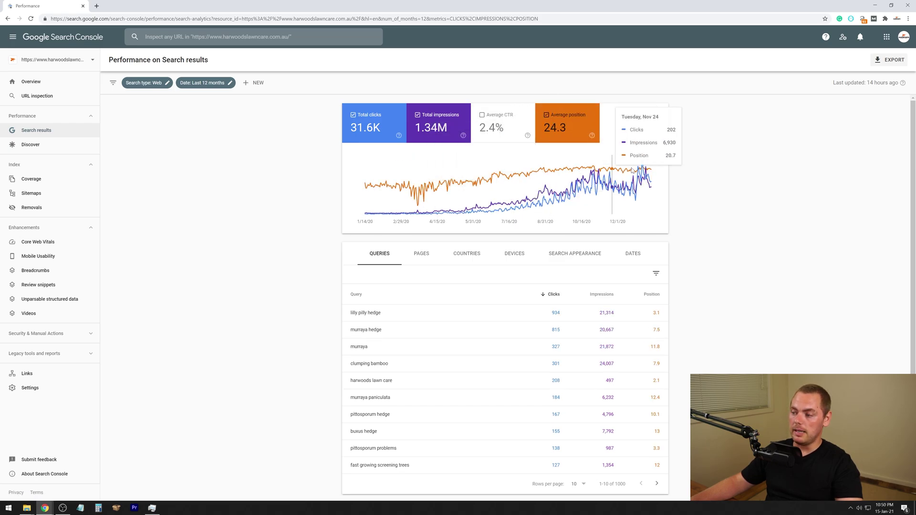
click(573, 125)
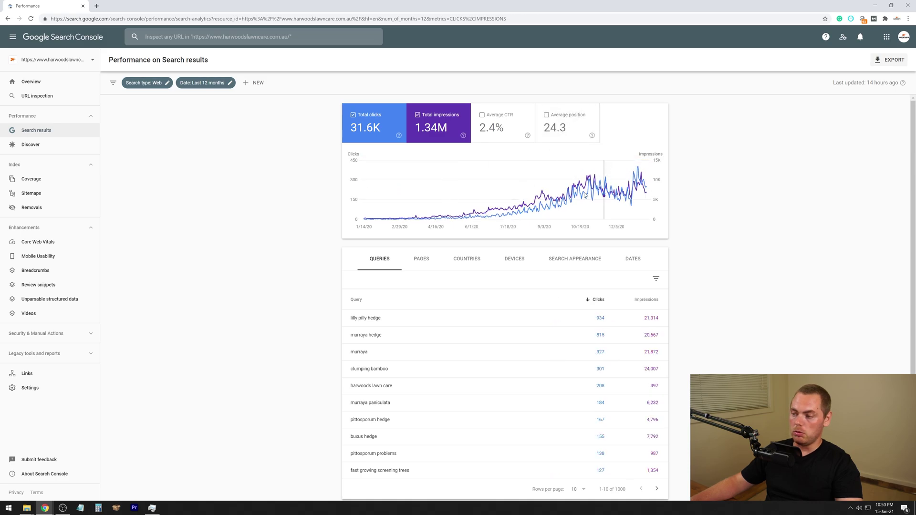
click(375, 125)
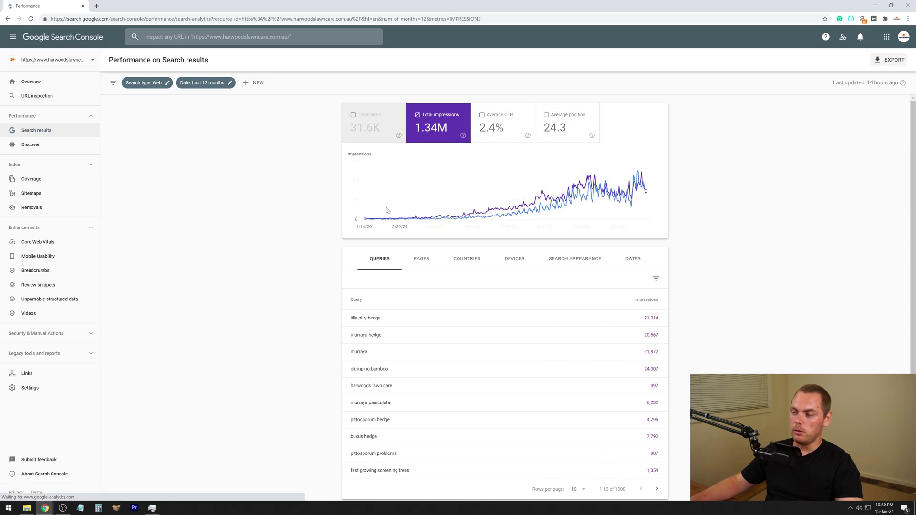
click(374, 125)
click(438, 125)
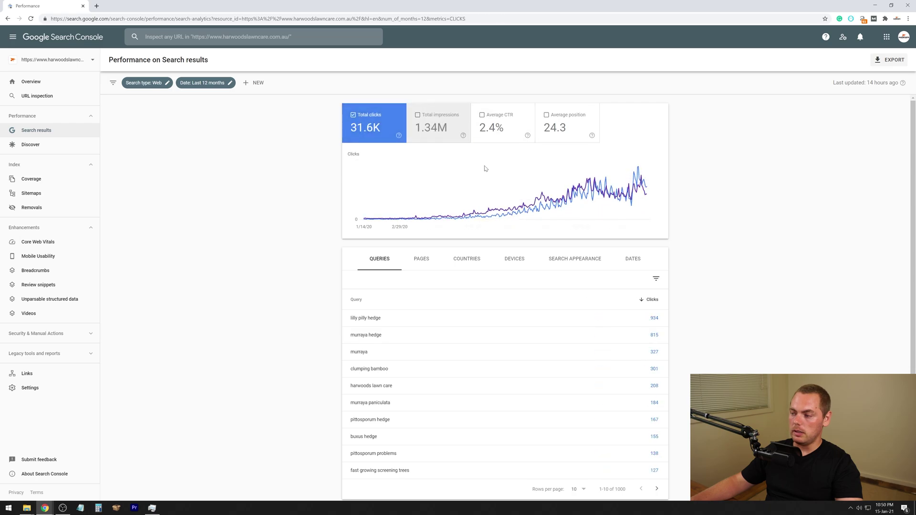
click(438, 127)
click(500, 127)
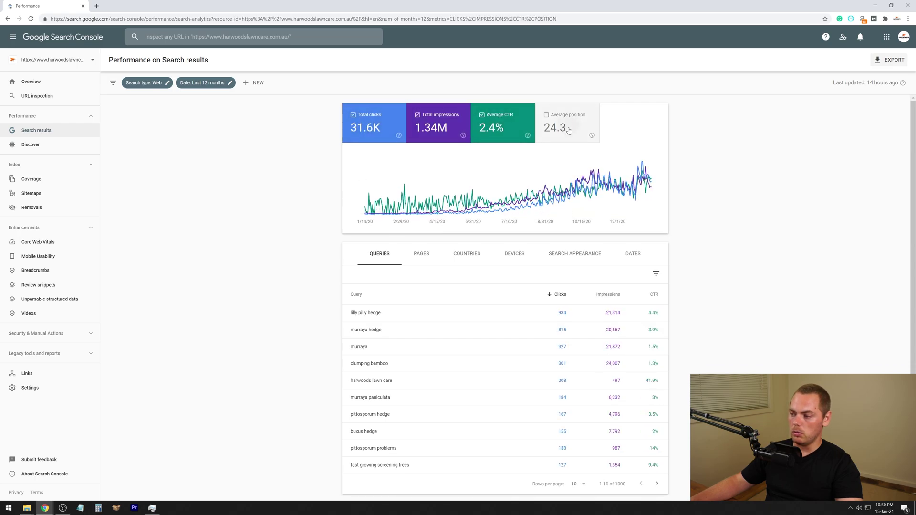
click(569, 128)
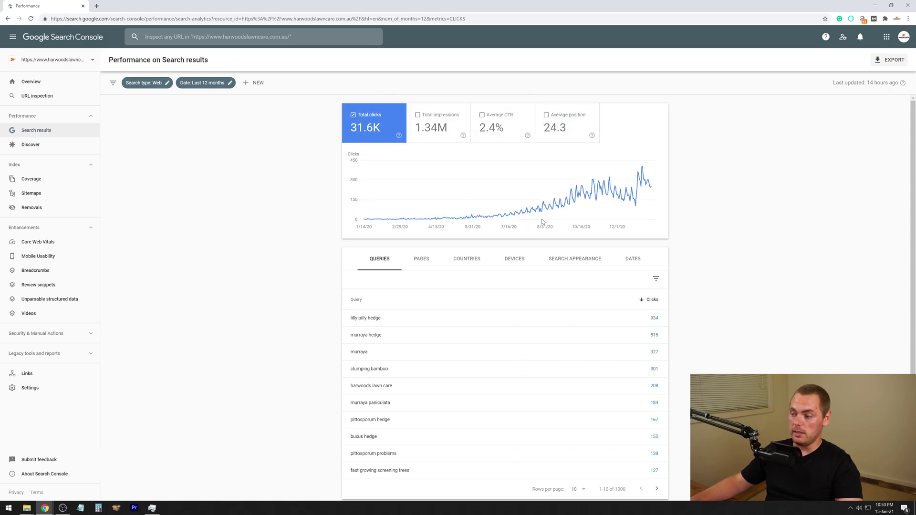
Add total impressions, average CTR and average position to the performance chart and table.
scroll(294, 219, down, 1)
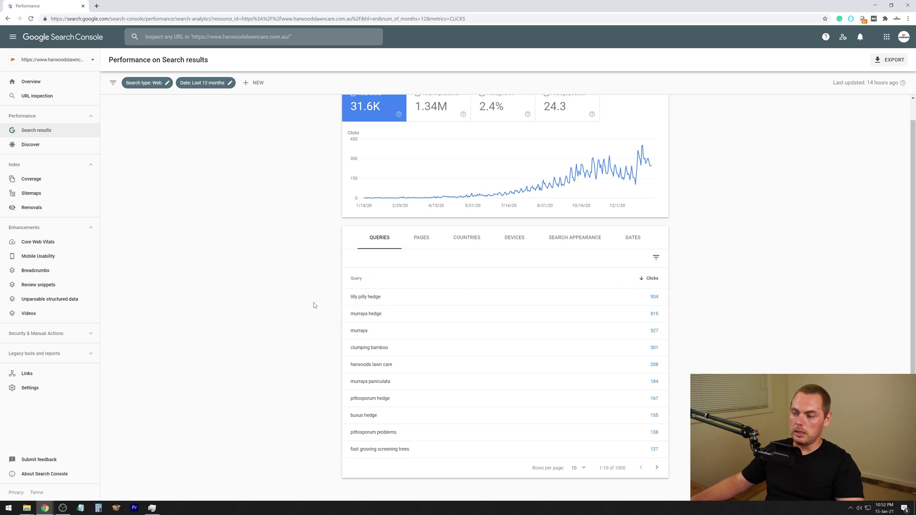
scroll(318, 305, up, 1)
click(443, 128)
click(496, 125)
click(561, 125)
Break the report down by page and filter it to the /lilly-pilly-hedge/ page.
scroll(403, 281, down, 1)
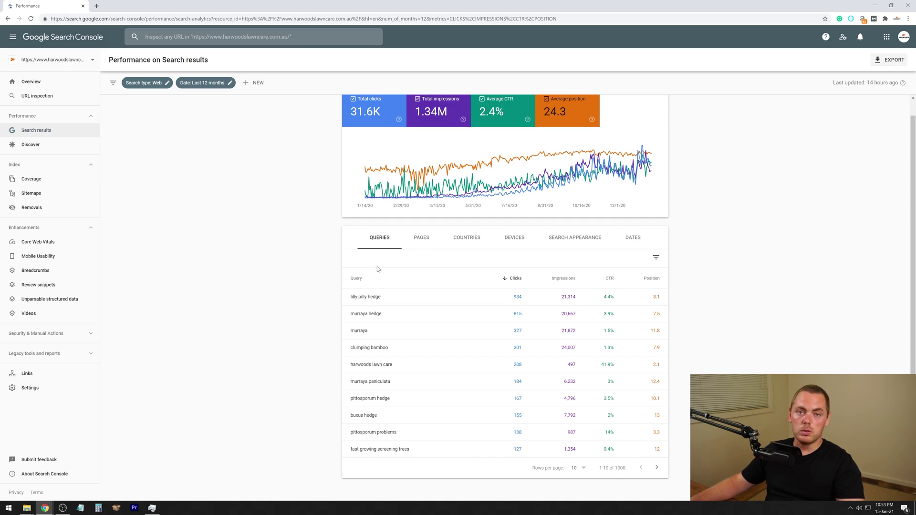
click(428, 237)
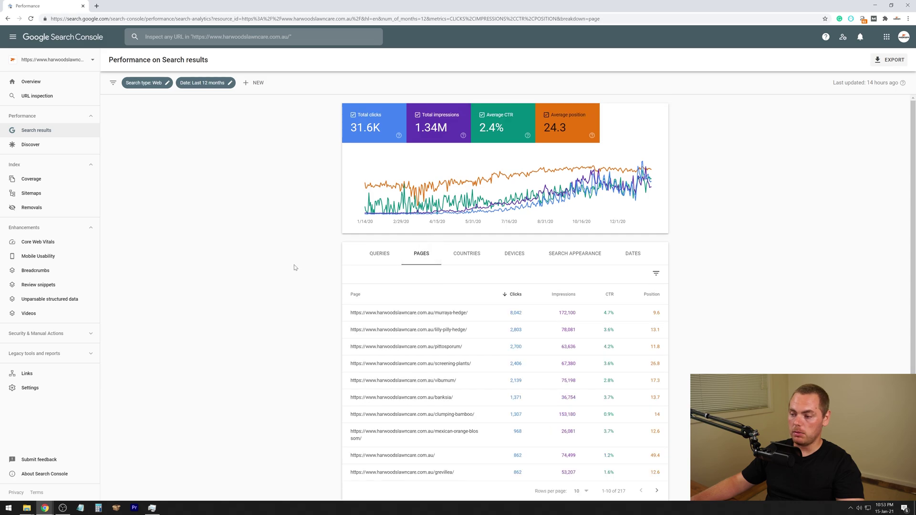
scroll(278, 276, down, 1)
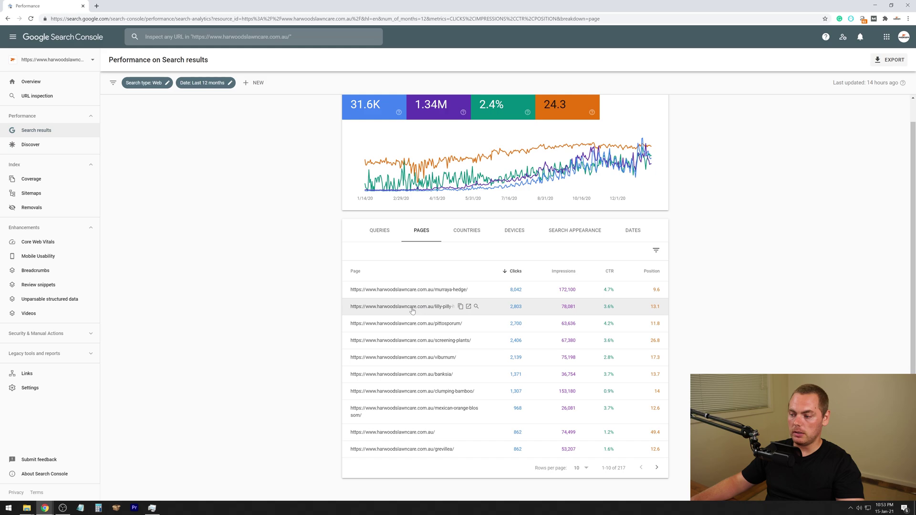
click(437, 307)
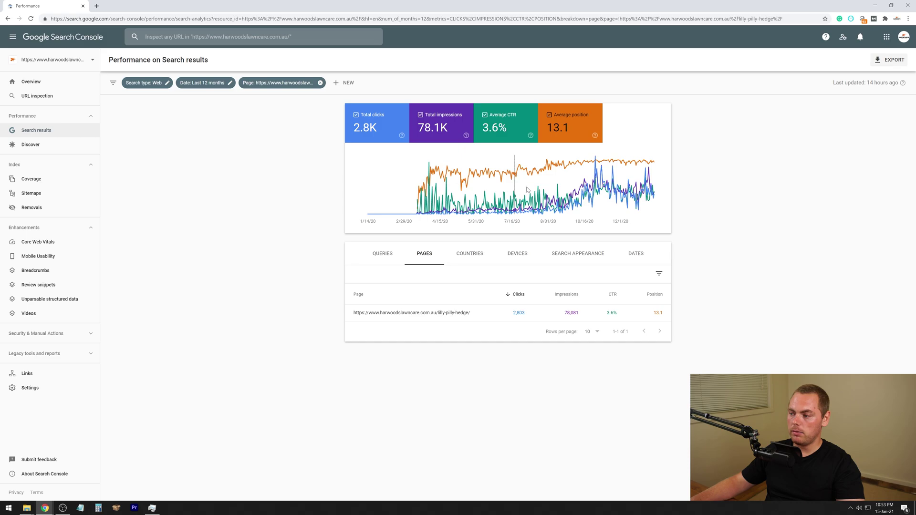
Hide average position and average CTR, and list the search queries for the /lilly-pilly-hedge/ page.
click(553, 120)
click(497, 127)
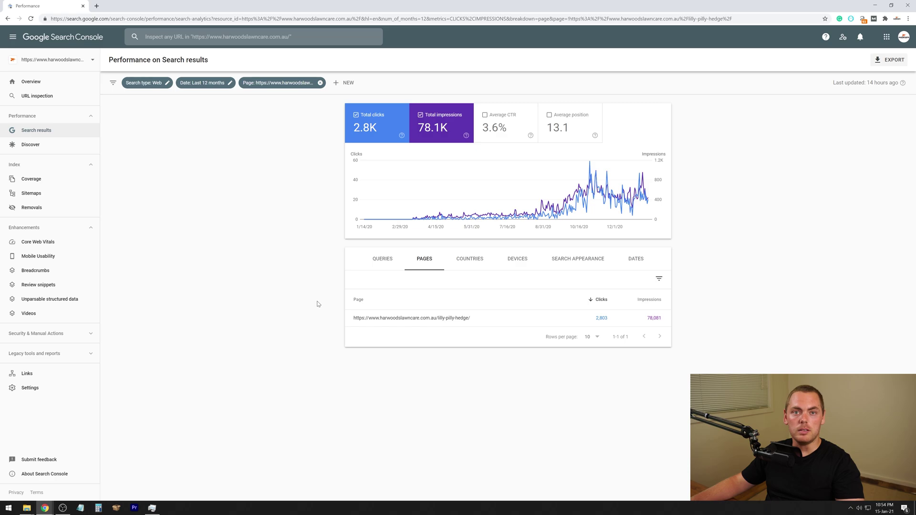
click(385, 262)
right_click(385, 263)
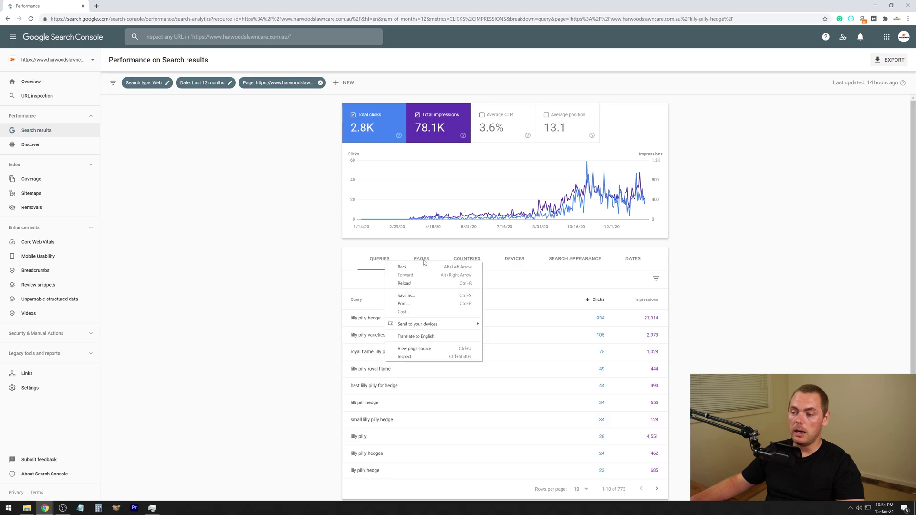
click(324, 279)
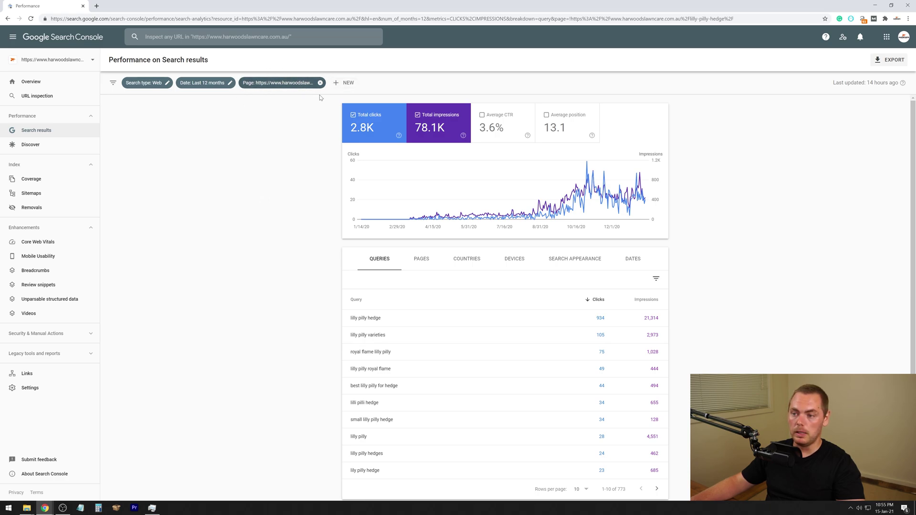
click(344, 83)
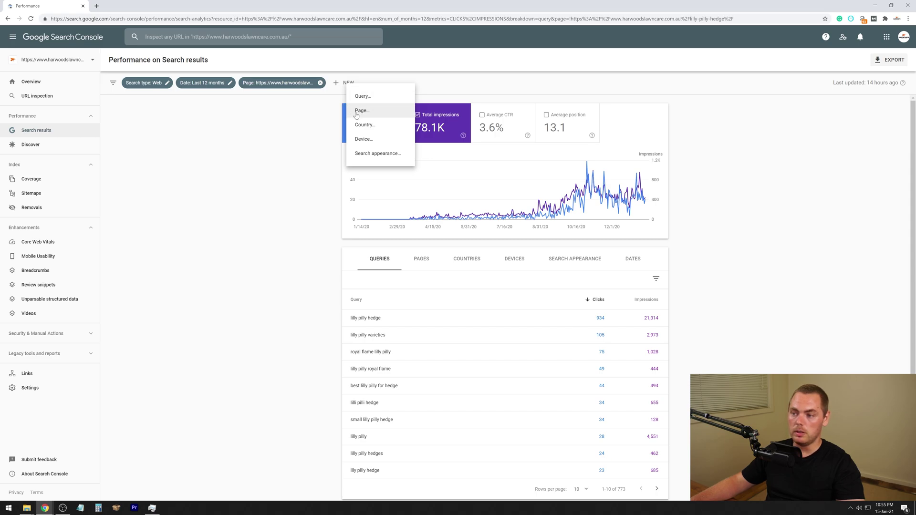
click(420, 263)
click(420, 265)
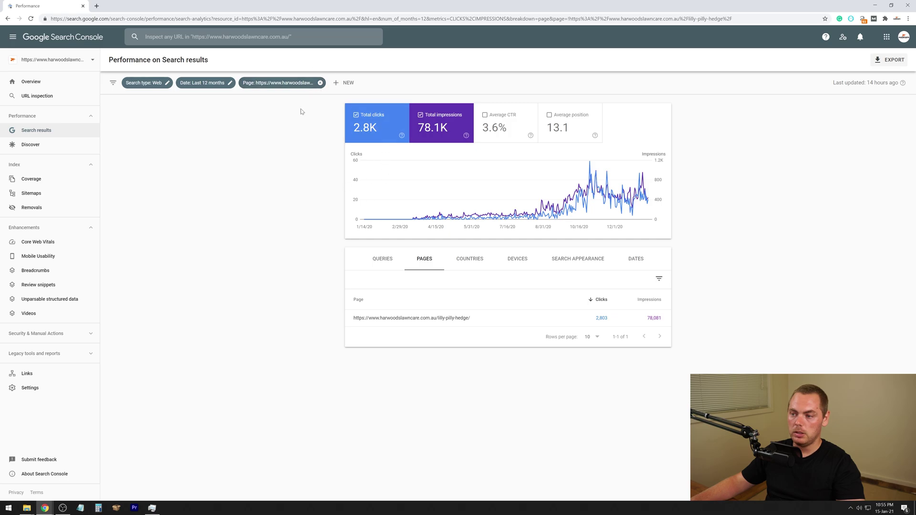
click(388, 257)
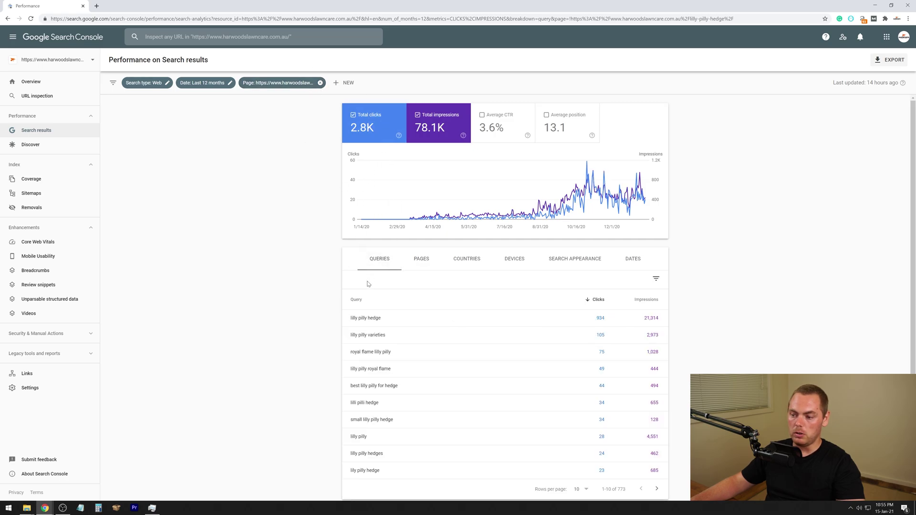
Filter the report to the query "lilly pilly hedge" and show average position and average CTR for it.
click(370, 315)
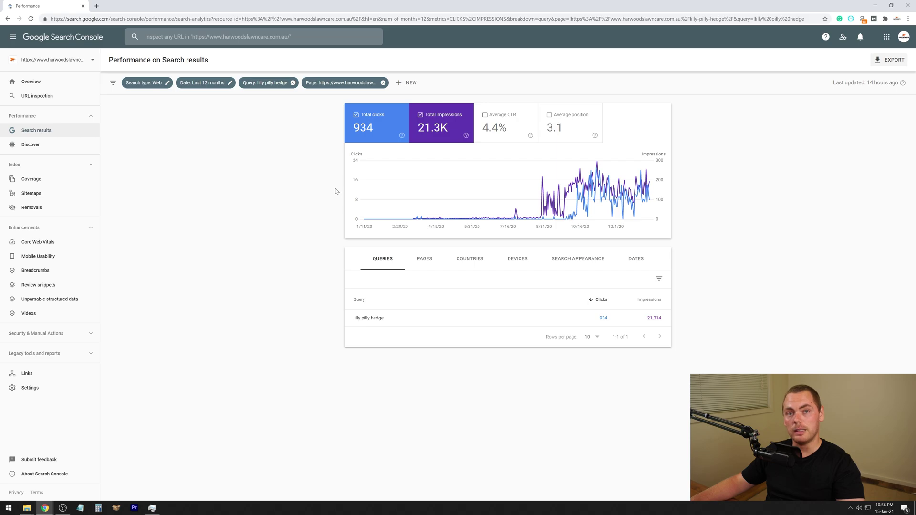
click(572, 127)
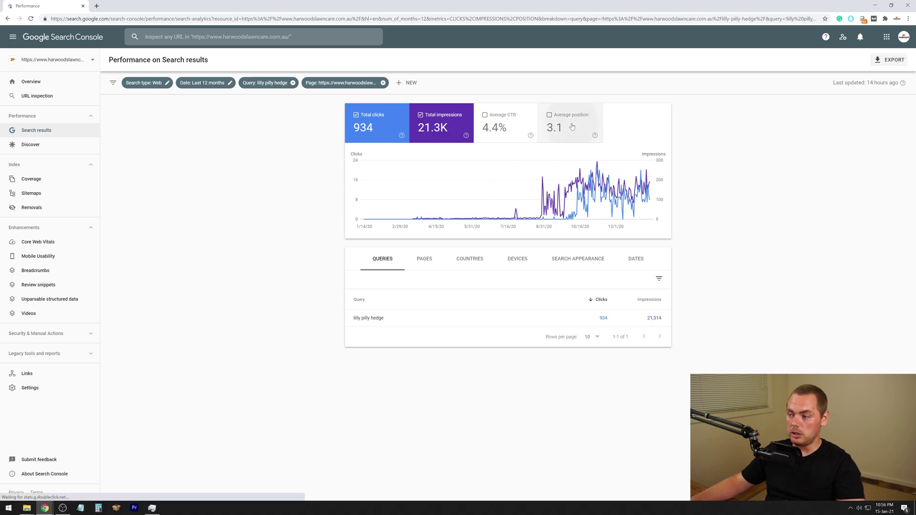
click(501, 125)
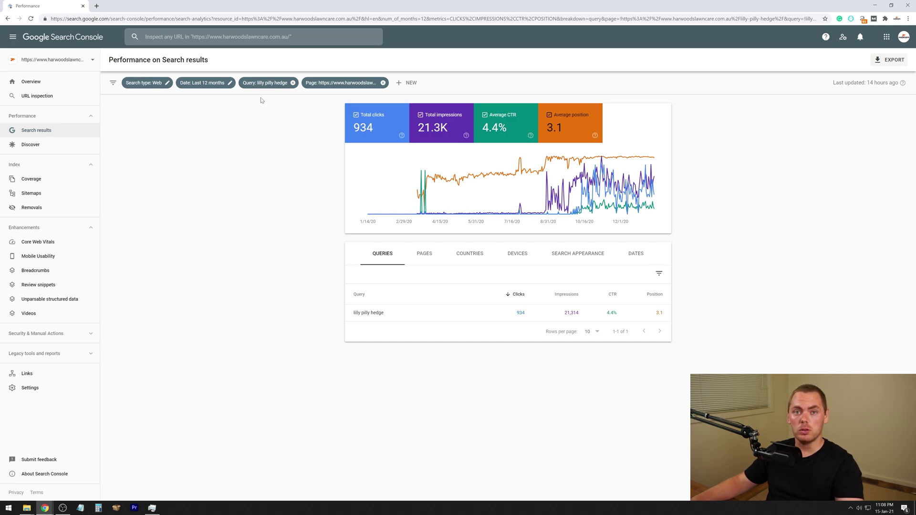
Replace the current page and query filters with a page filter for /murraya-hedge/.
click(383, 84)
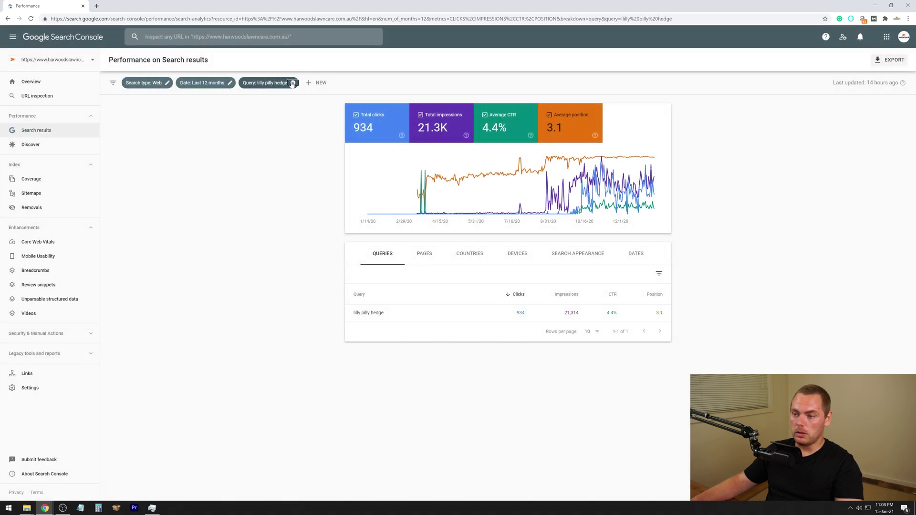
click(292, 83)
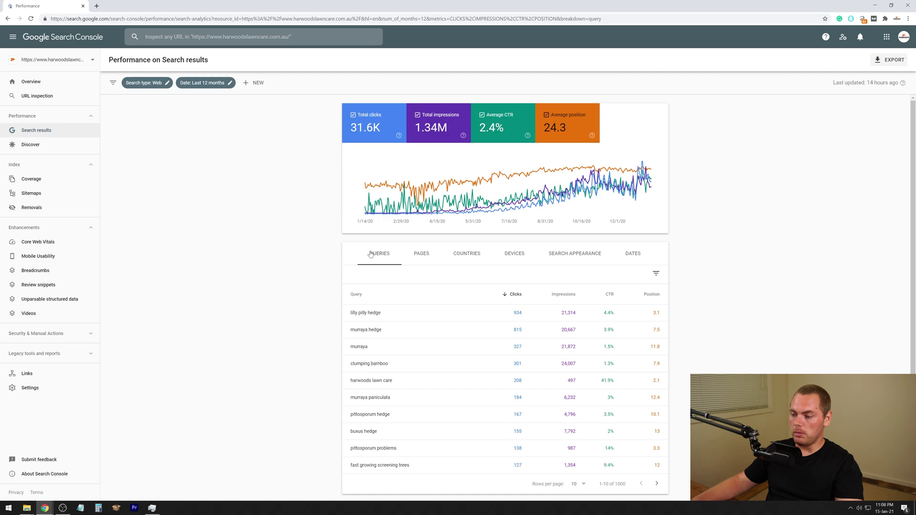
click(420, 254)
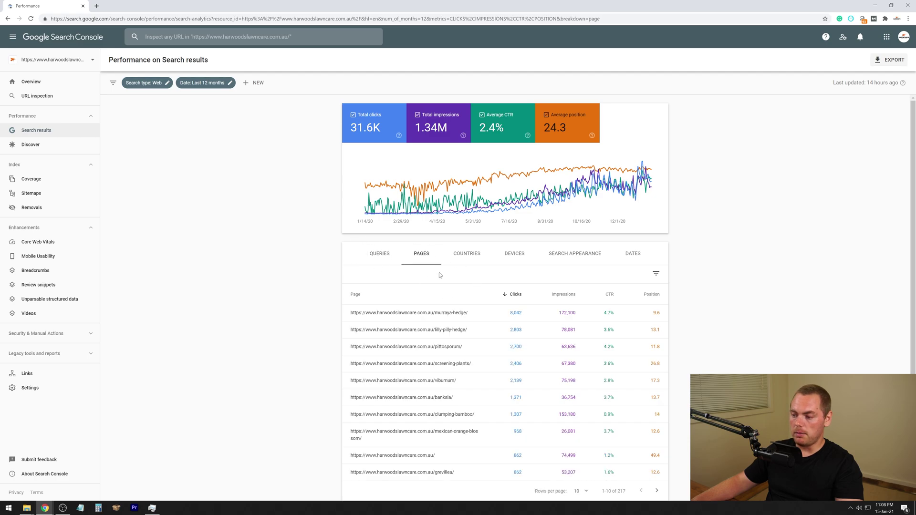
scroll(430, 296, down, 1)
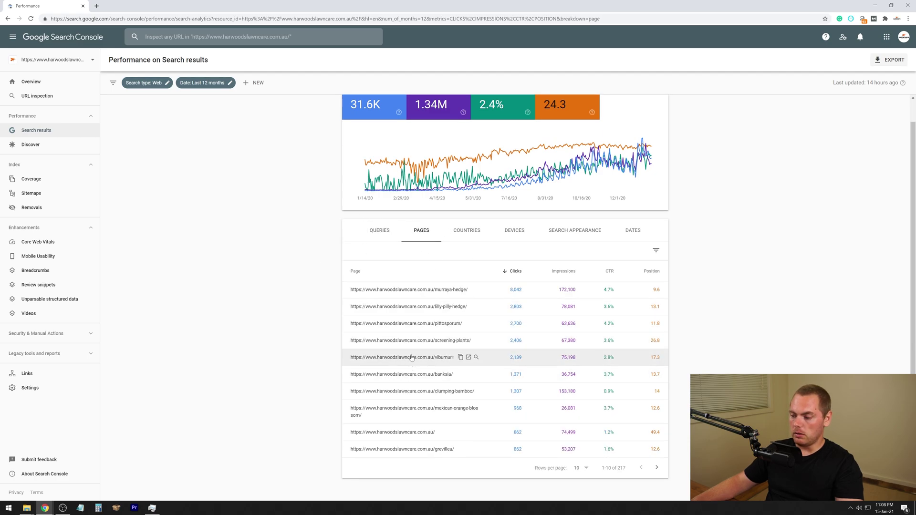
click(420, 295)
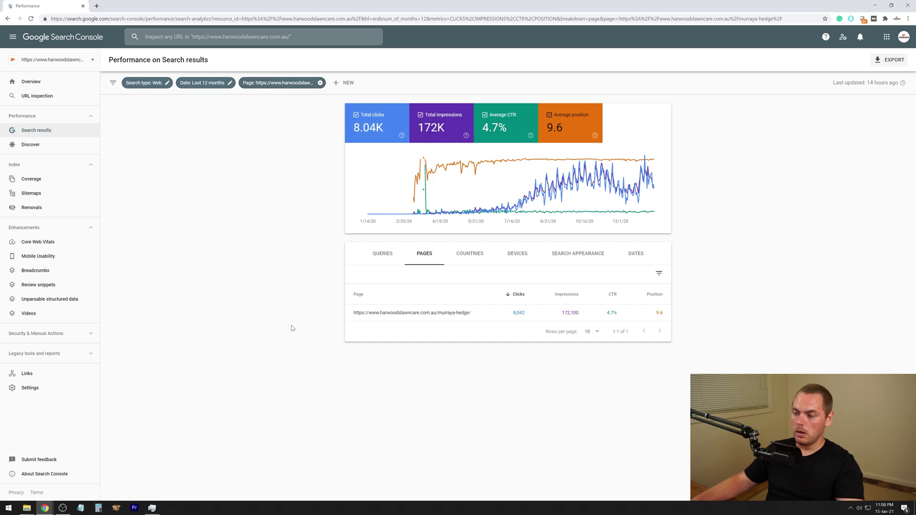
List the search queries for the /murraya-hedge/ page and inspect its trend chart.
click(383, 254)
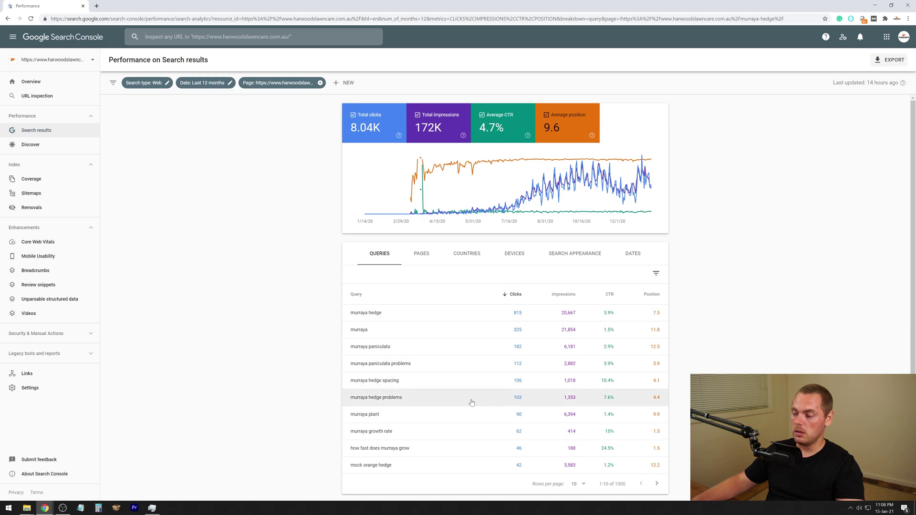
mouse_move(450, 180)
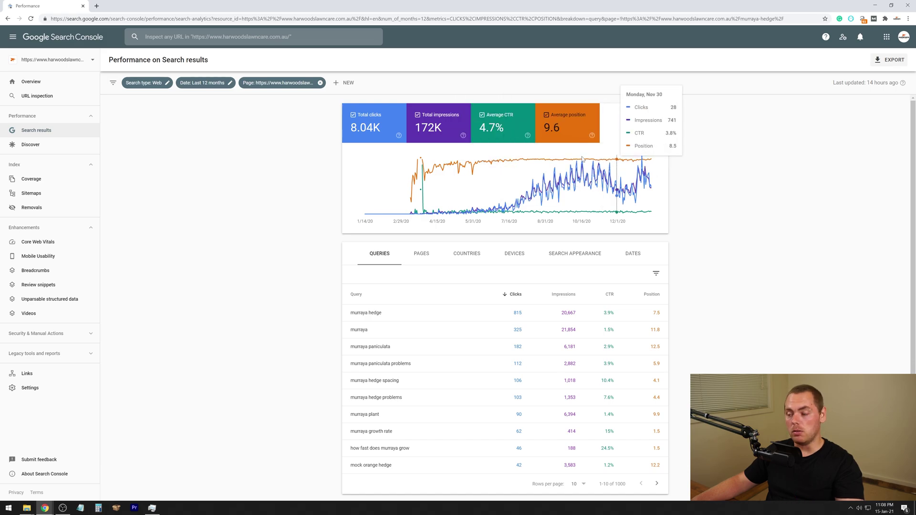
Filter the report to the query "murraya hedge" and show only total impressions in the chart.
click(366, 313)
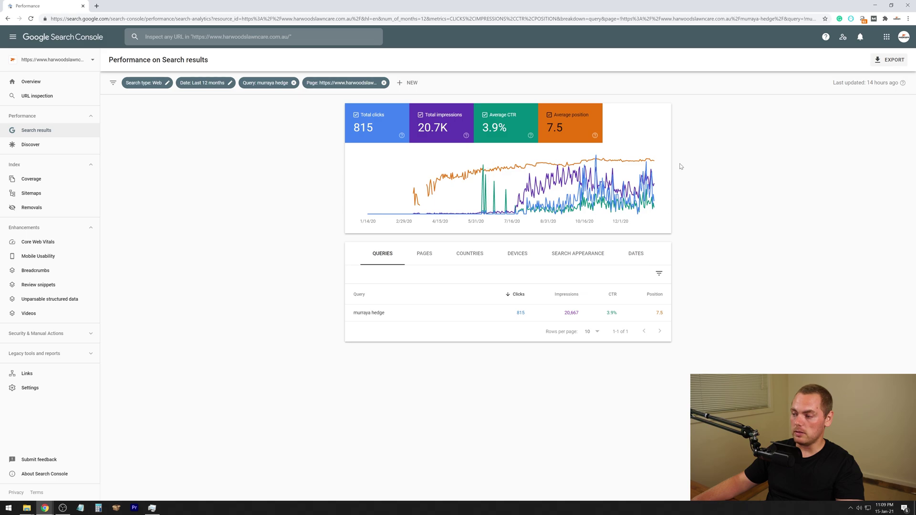
click(568, 124)
click(501, 124)
click(434, 117)
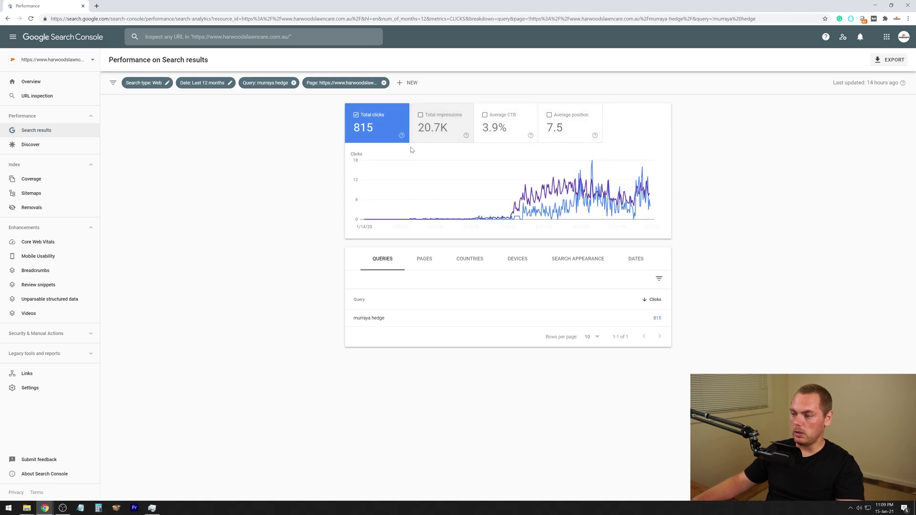
click(415, 129)
click(375, 122)
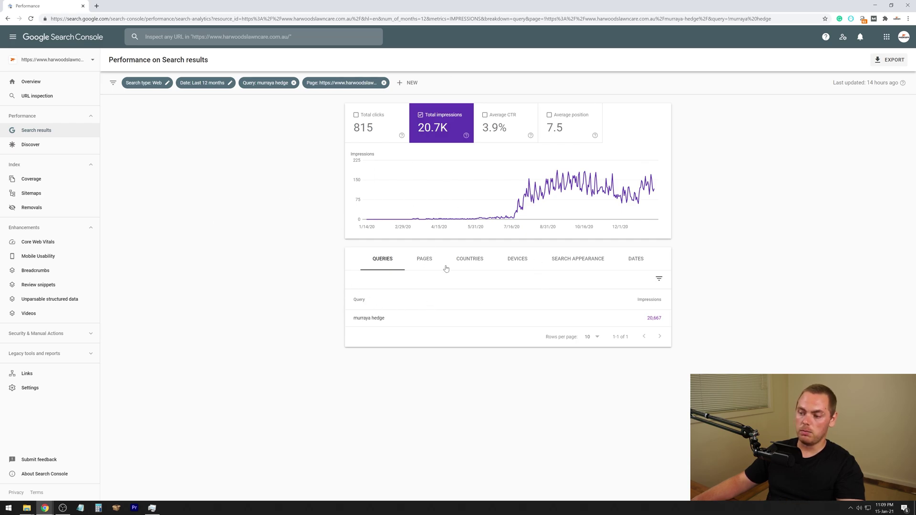
Break the query's impressions down by country and filter the report to India.
click(462, 264)
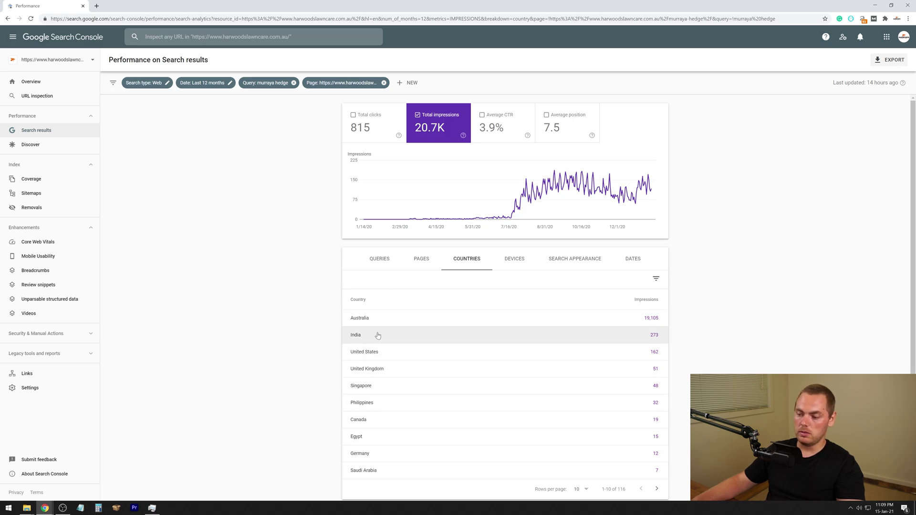
click(356, 338)
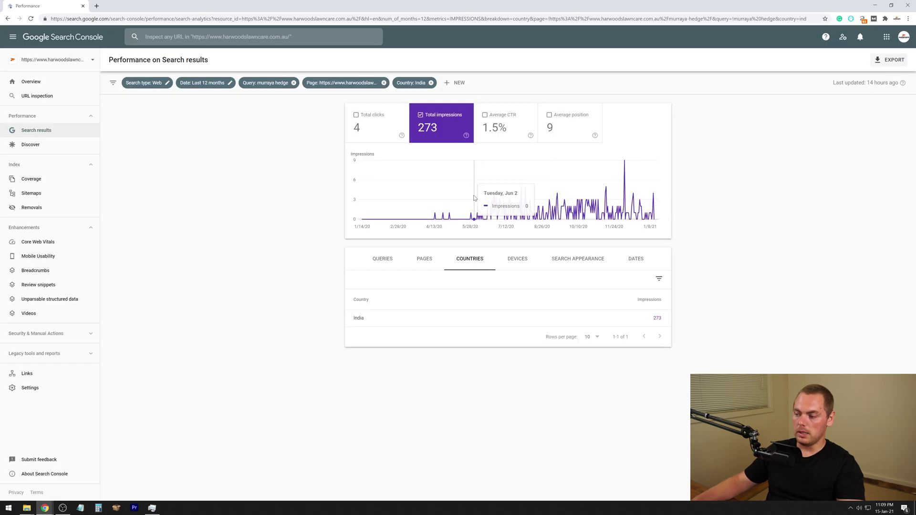
click(456, 83)
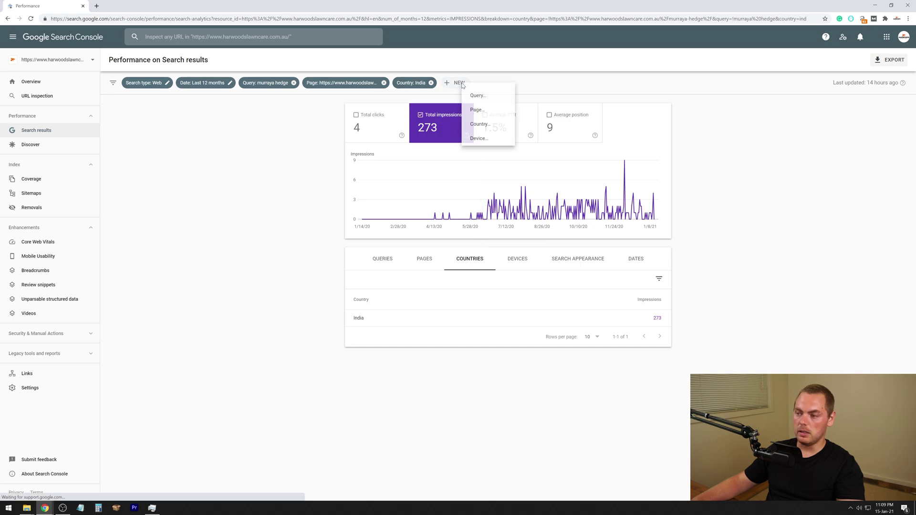
click(485, 124)
key(Escape)
Break the India impressions down by device and filter the report to Mobile.
click(524, 264)
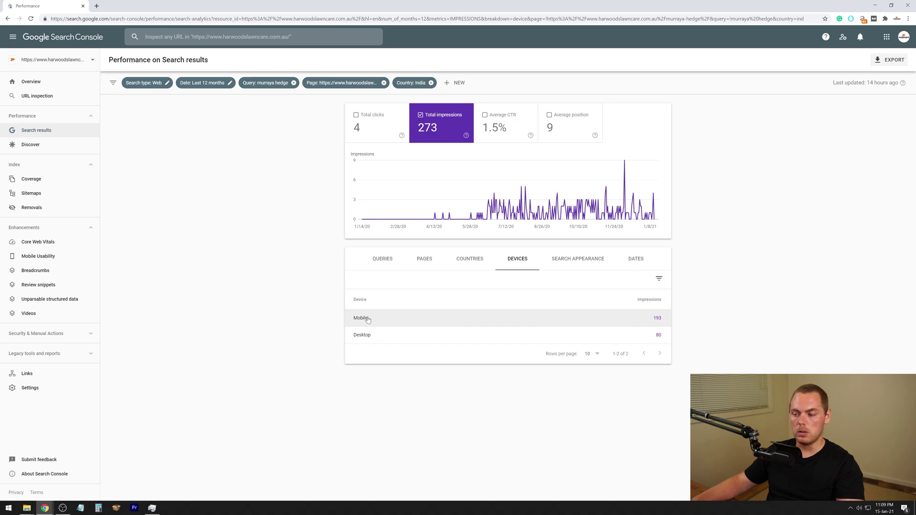
click(368, 319)
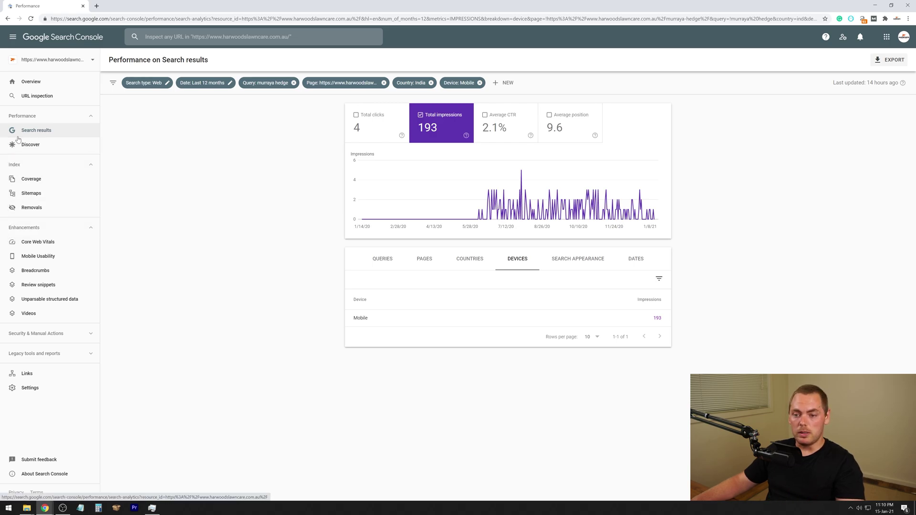
Open the Discover performance report, and read Google's introductory blog article on "google discover" in a separate browser tab before closing it.
click(45, 146)
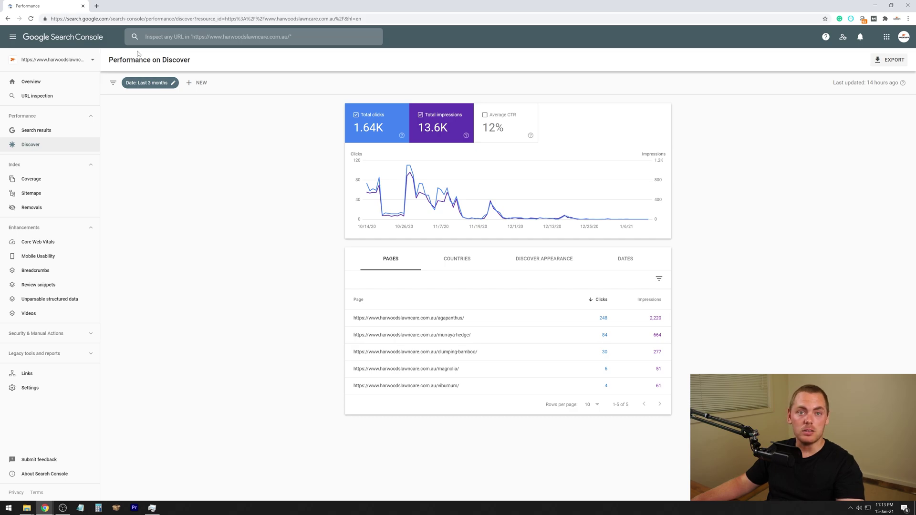
click(97, 5)
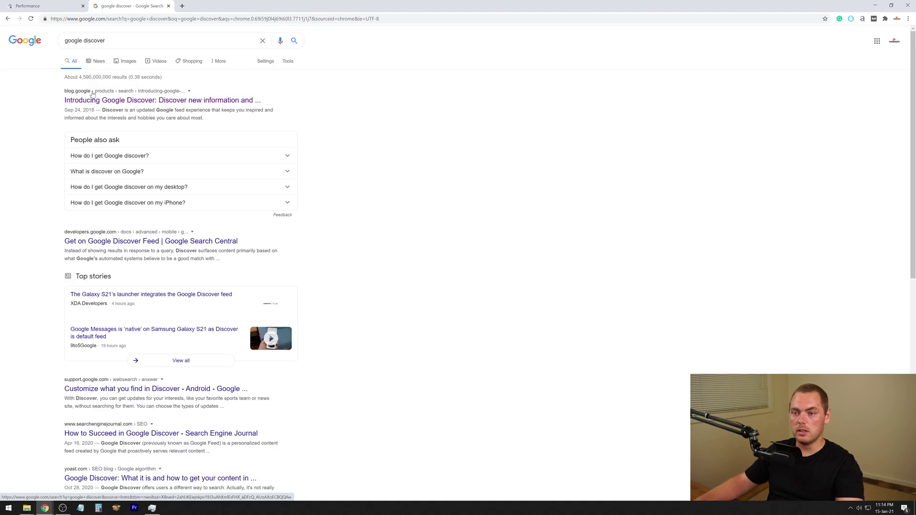
click(163, 98)
scroll(471, 152, down, 2)
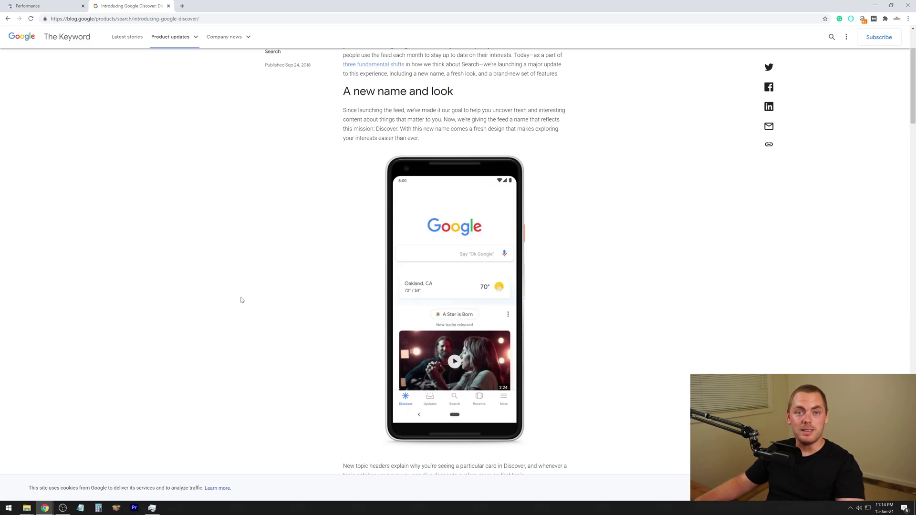
key(ctrl+w)
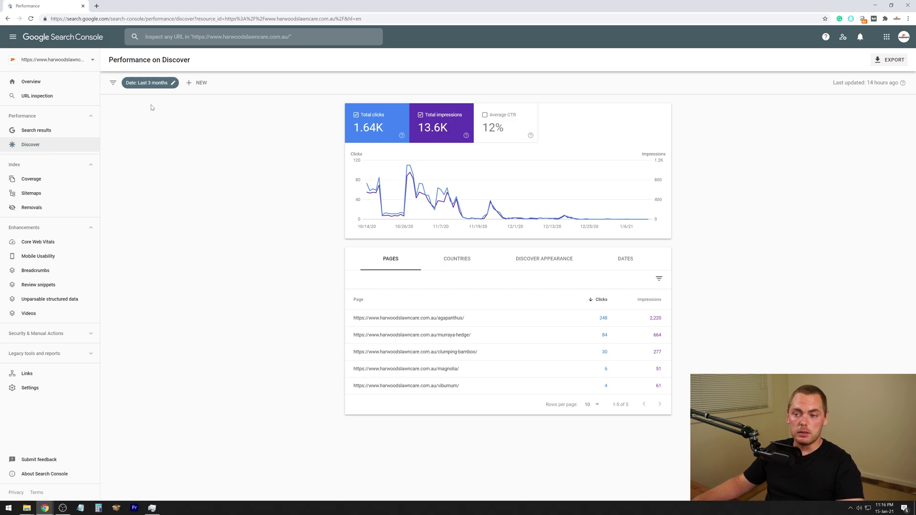
Check the Discover report's date range options, toggle total clicks off and on, and list the traffic by country.
click(149, 84)
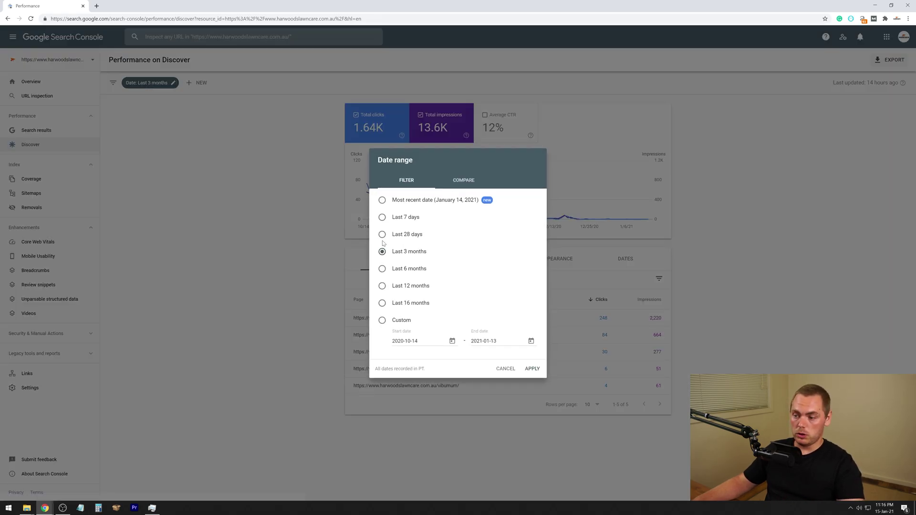
click(328, 157)
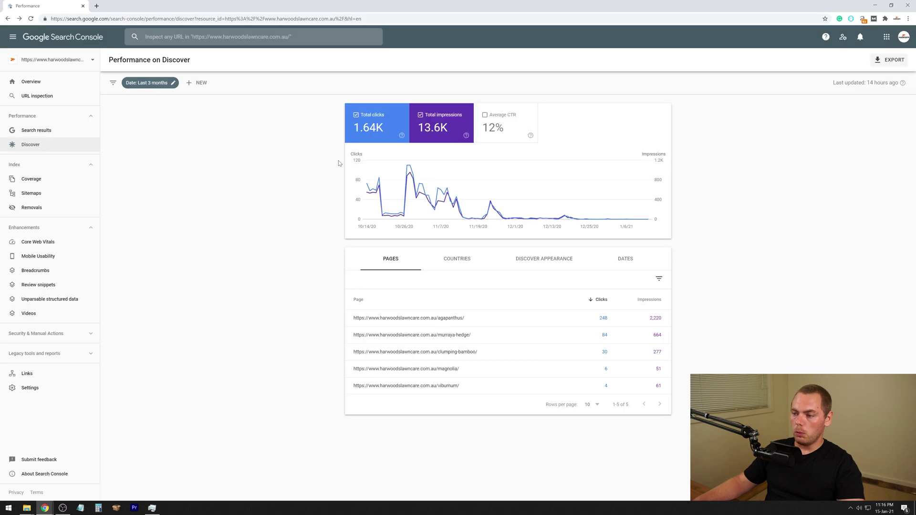
click(361, 122)
click(367, 123)
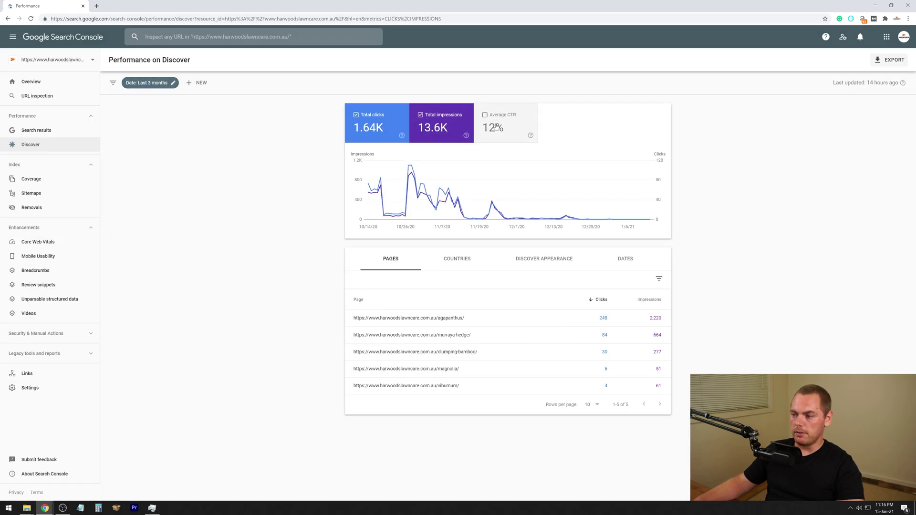
click(457, 258)
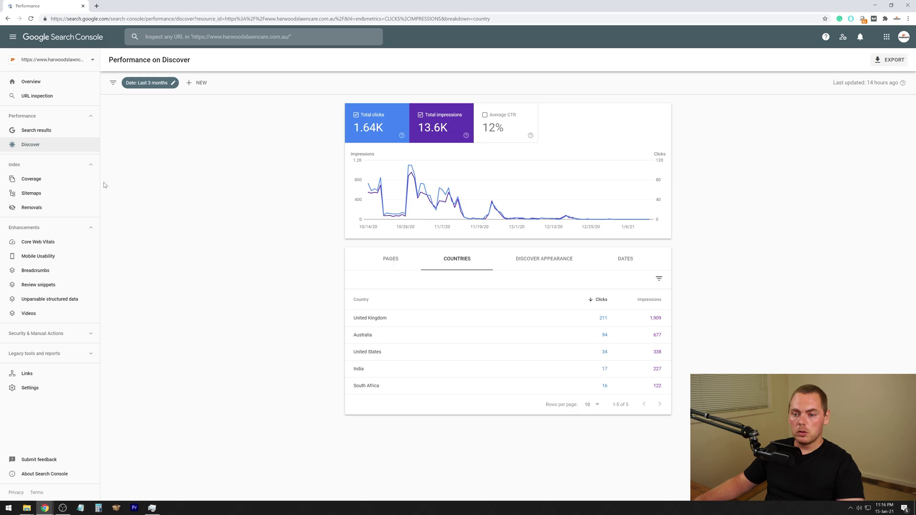
Open the index Coverage report and show valid pages and pages with warnings while hiding errors.
click(61, 179)
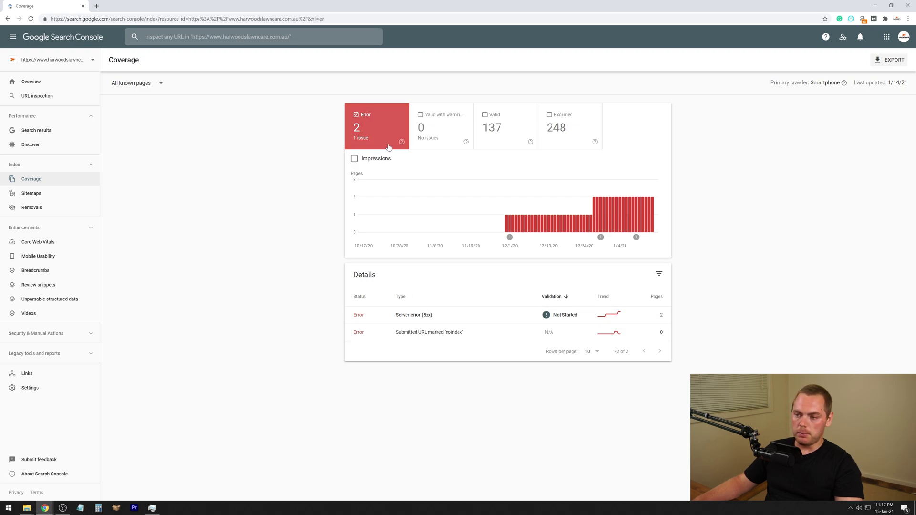
click(436, 128)
click(385, 129)
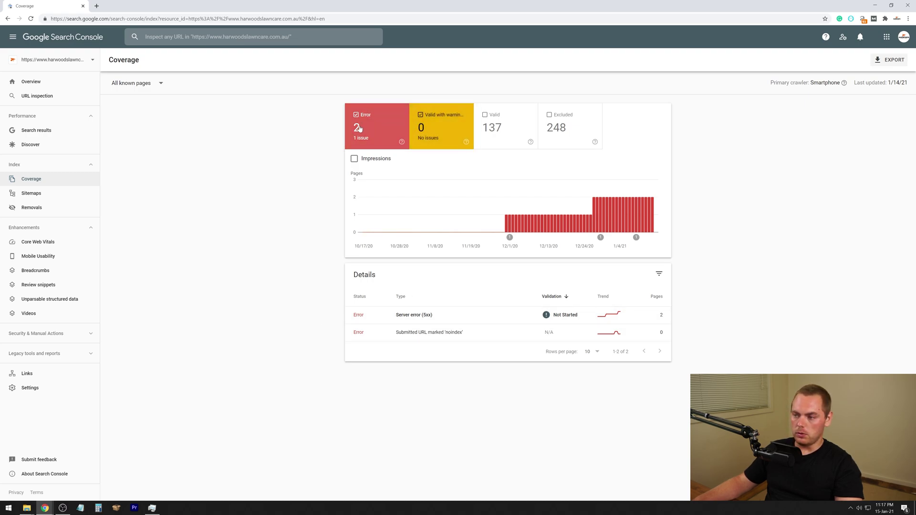
click(377, 127)
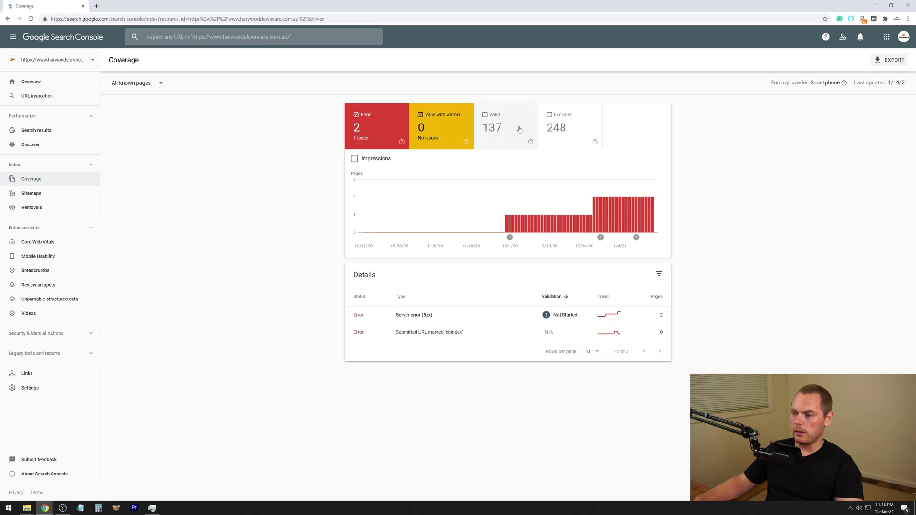
click(486, 132)
click(376, 127)
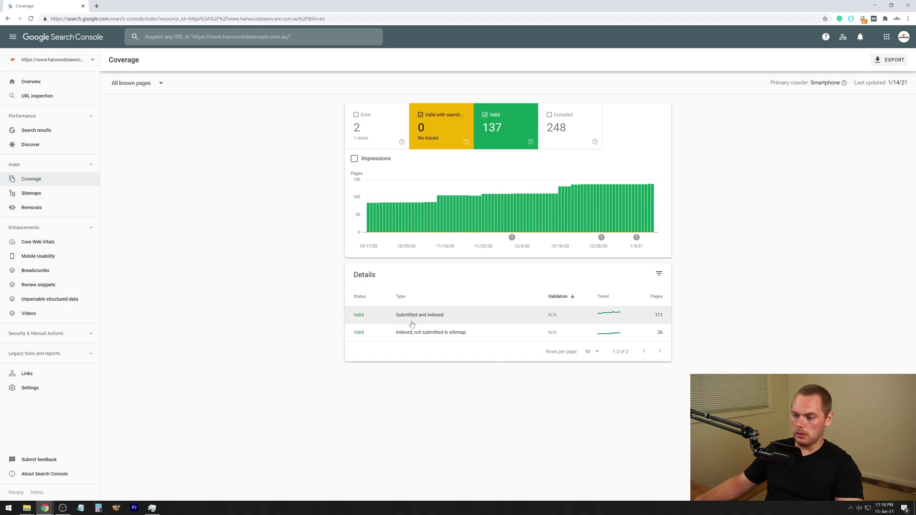
Browse through the submitted and indexed URLs, and return to the Coverage report.
click(478, 321)
scroll(303, 355, down, 1)
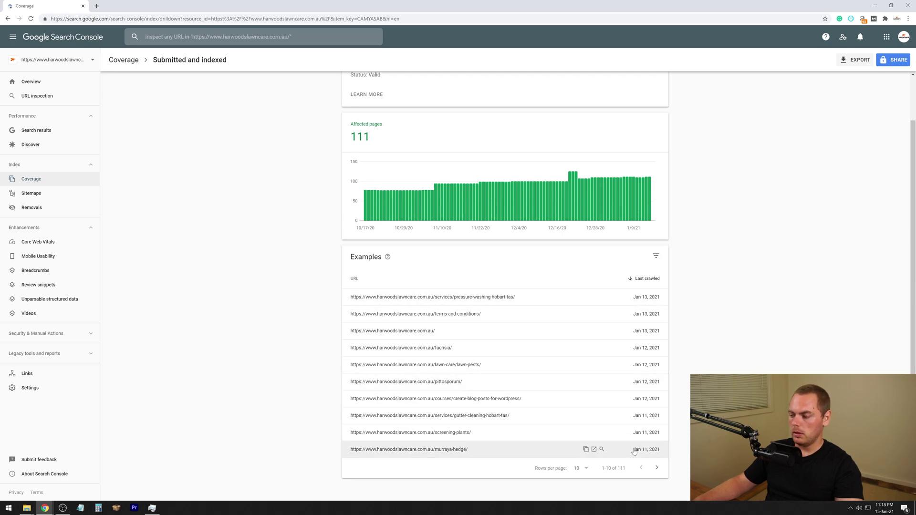
double_click(658, 469)
click(641, 470)
click(642, 469)
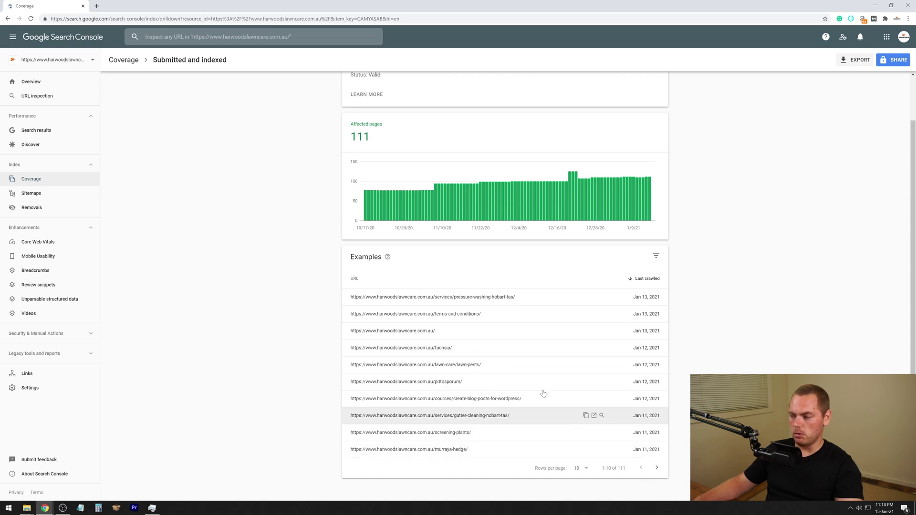
scroll(179, 218, up, 1)
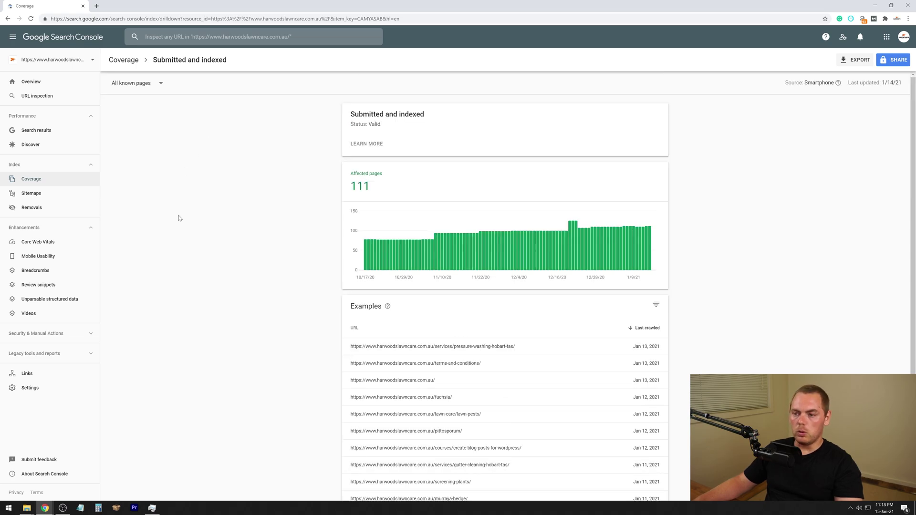
click(118, 60)
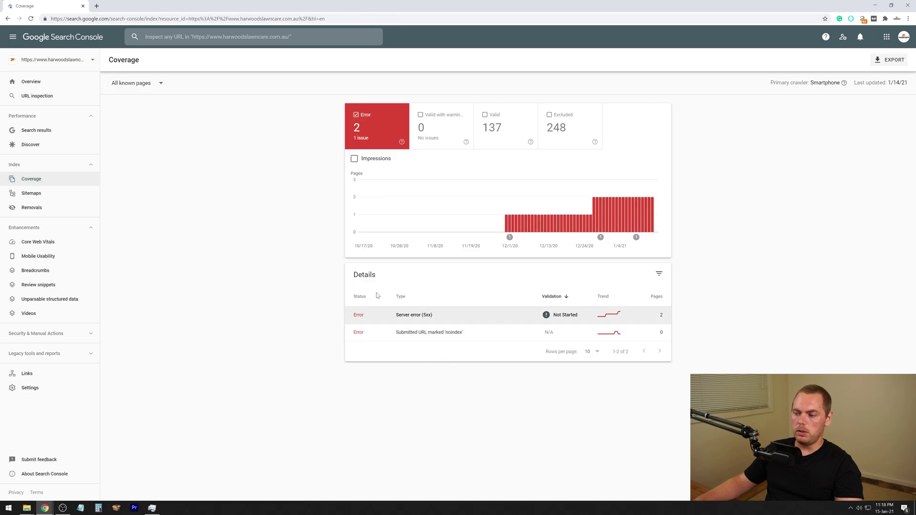
Include valid pages in the Coverage report, review the URLs indexed but not submitted in the sitemap, and go back.
click(486, 125)
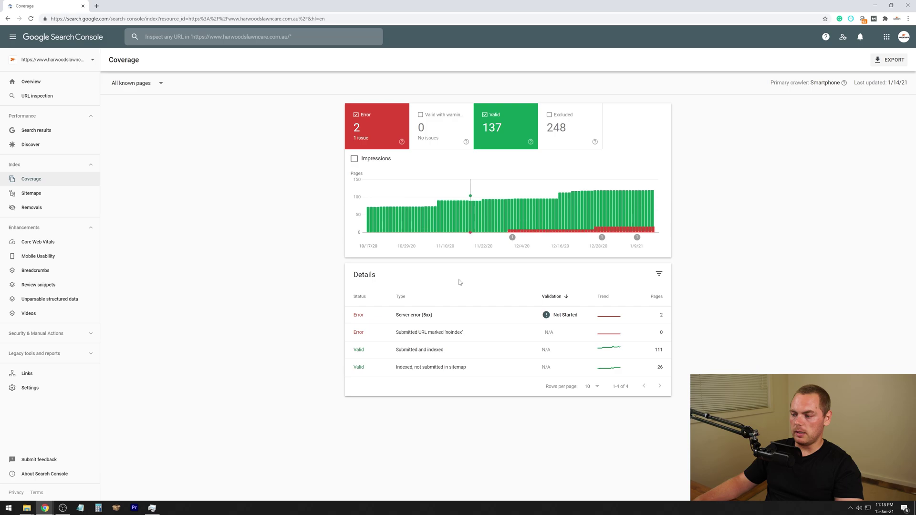
click(432, 368)
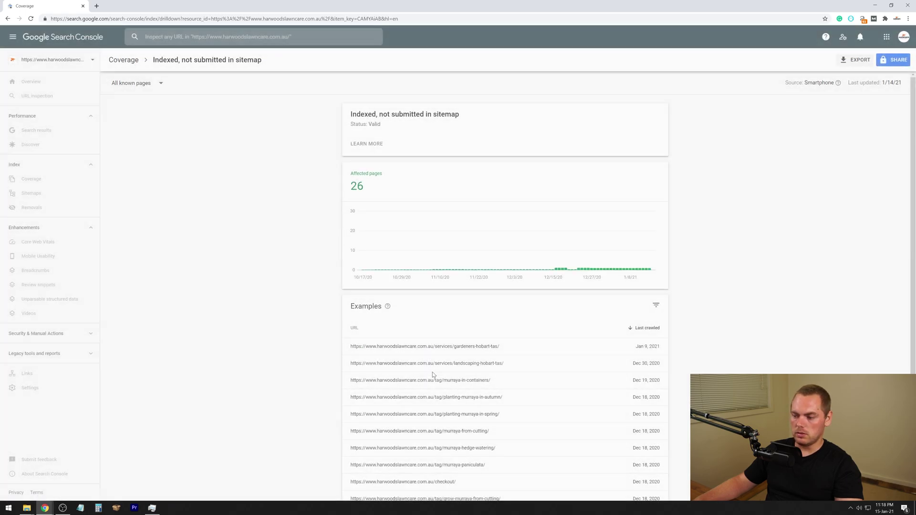
scroll(433, 375, down, 1)
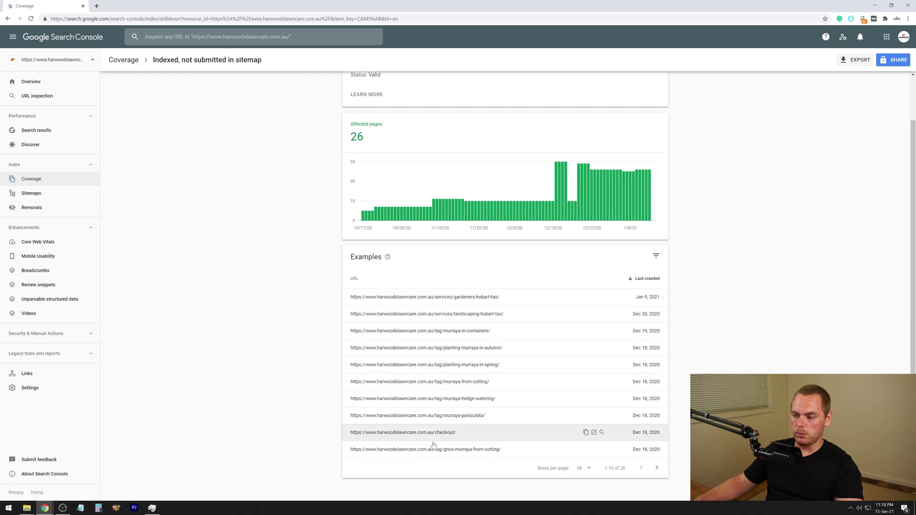
key(alt+Left)
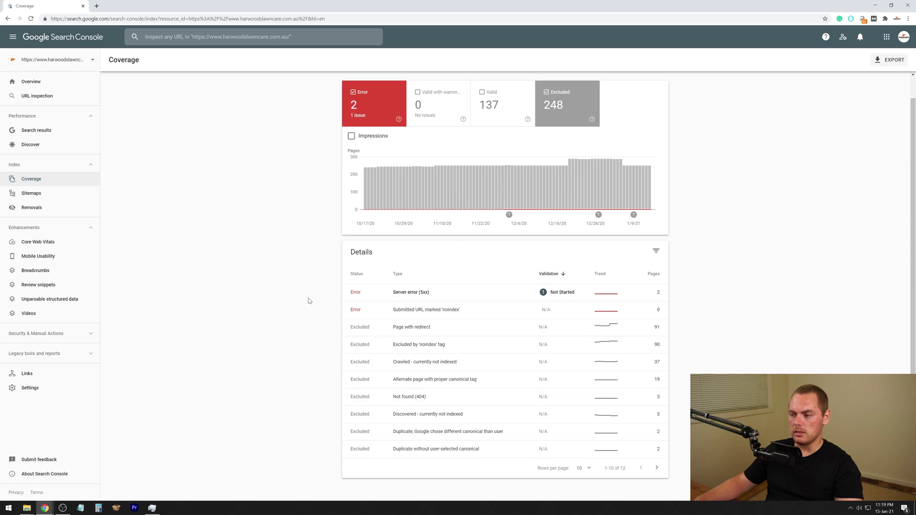
Show the excluded pages, review the URLs listed as Page with redirect, and return to the Coverage report.
click(422, 328)
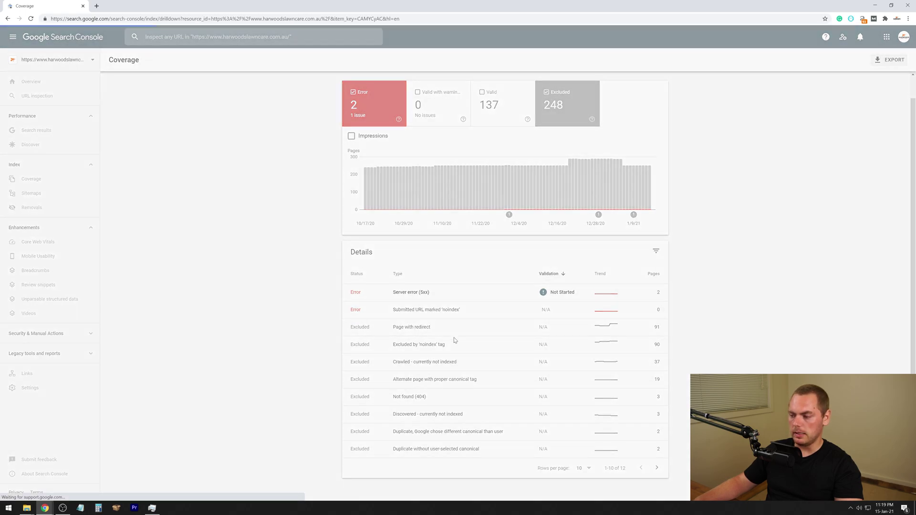
scroll(435, 382, down, 1)
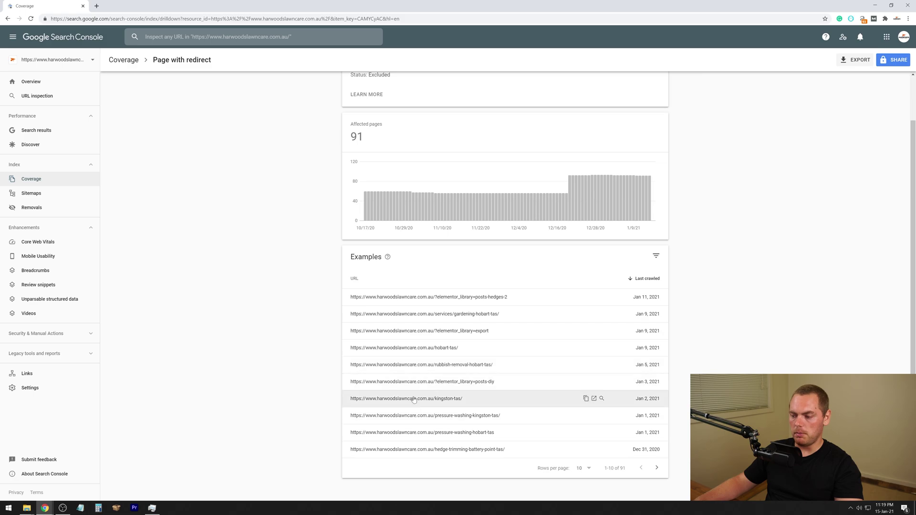
key(alt+Left)
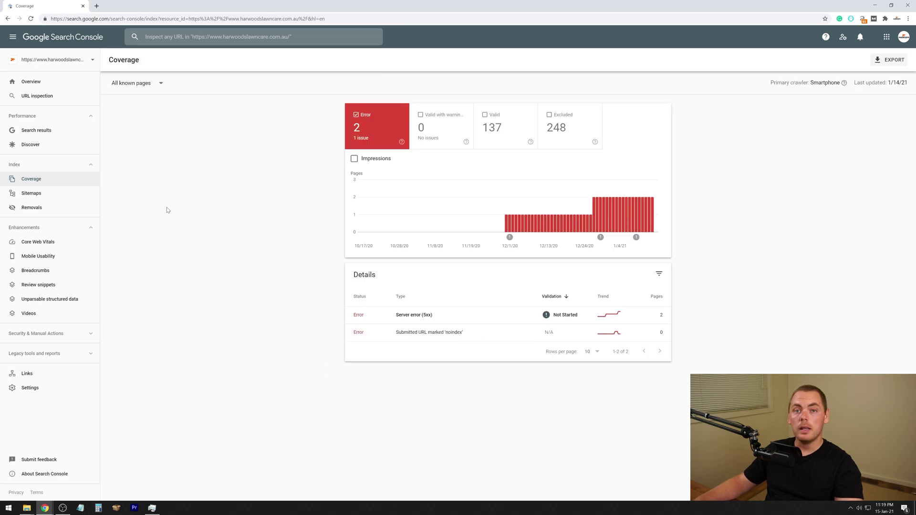
Open the Sitemaps report, inspect the error details of /sitemap.xml, and return to the submitted sitemaps.
click(31, 193)
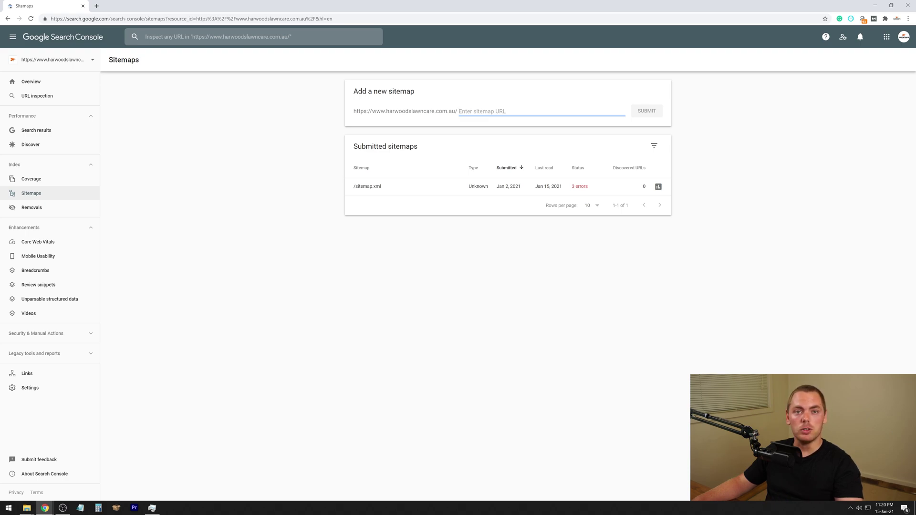
click(477, 245)
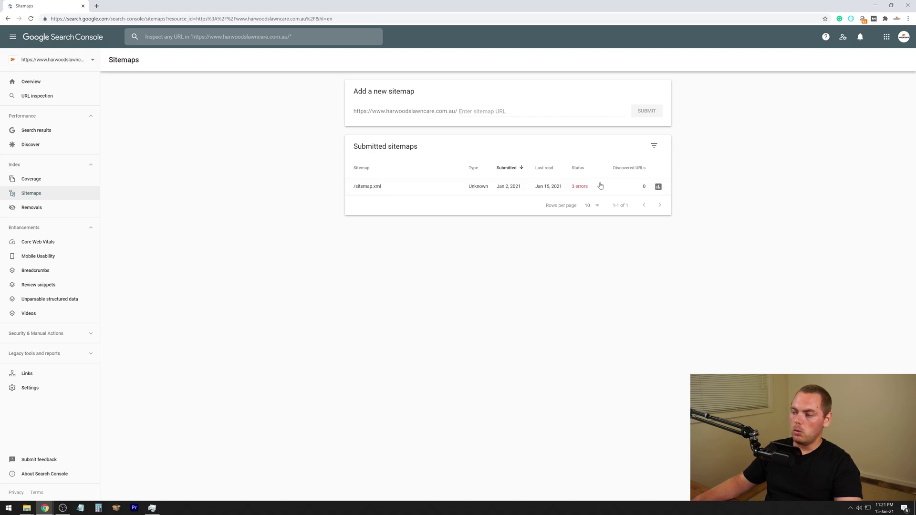
click(646, 192)
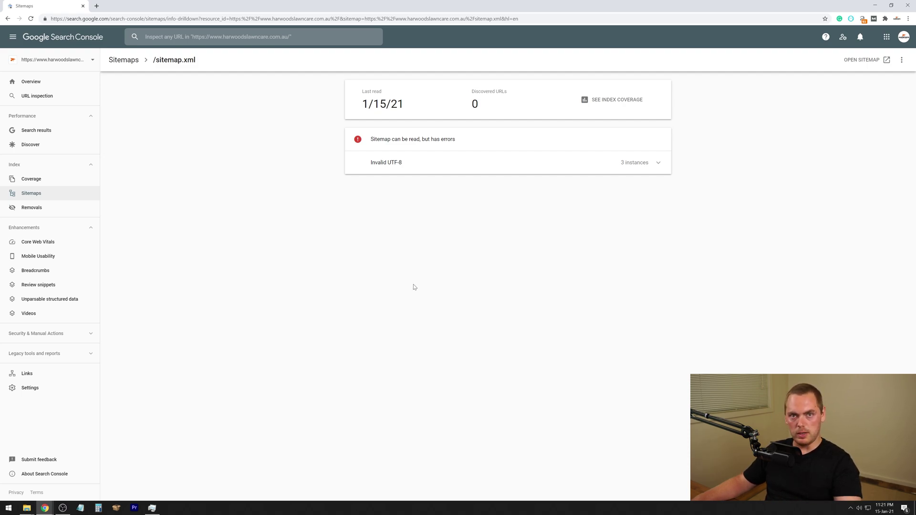
key(alt+Left)
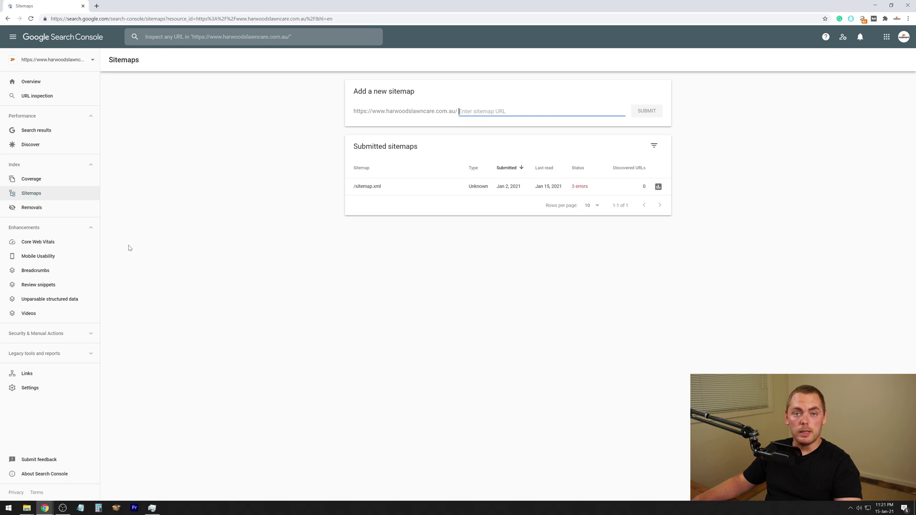
View the Removals report, and open the mobile report under Core Web Vitals.
click(50, 208)
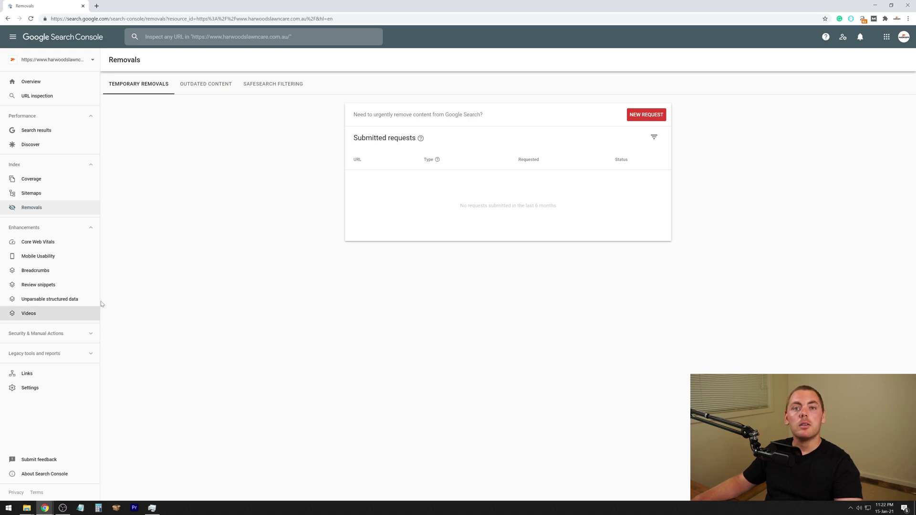
click(51, 243)
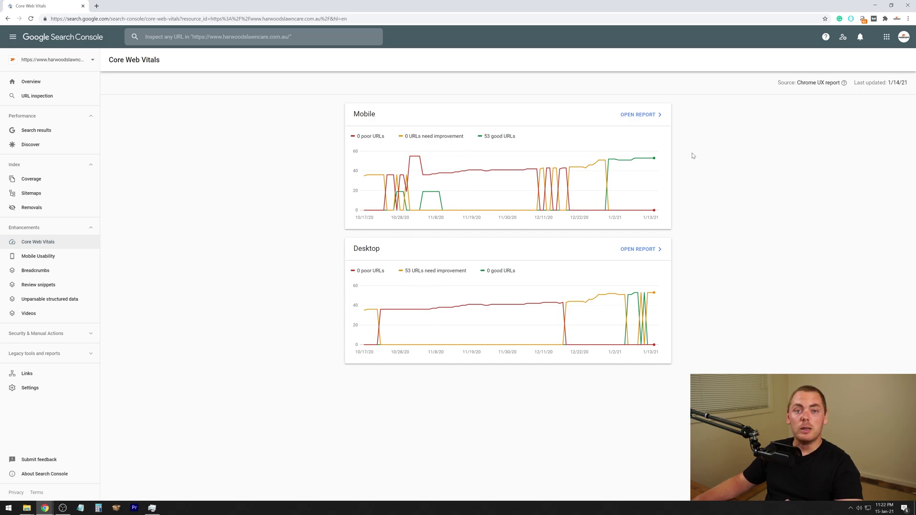
click(636, 118)
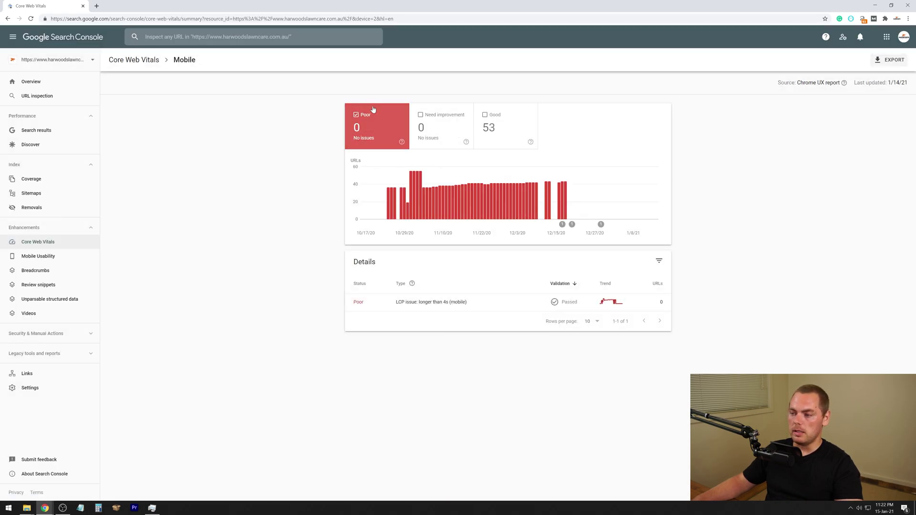
Hide the poor URLs and show the Need improvement and Good URLs in the mobile Core Web Vitals report.
click(417, 129)
click(380, 127)
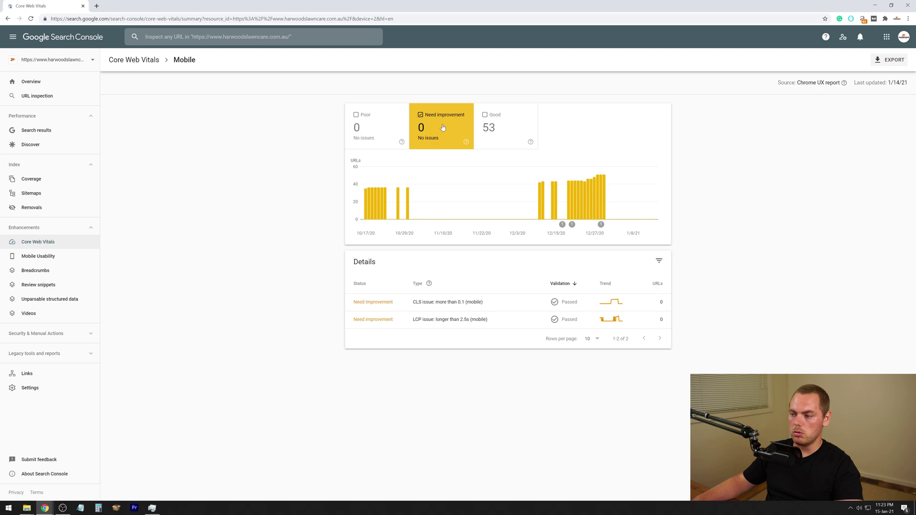
click(495, 141)
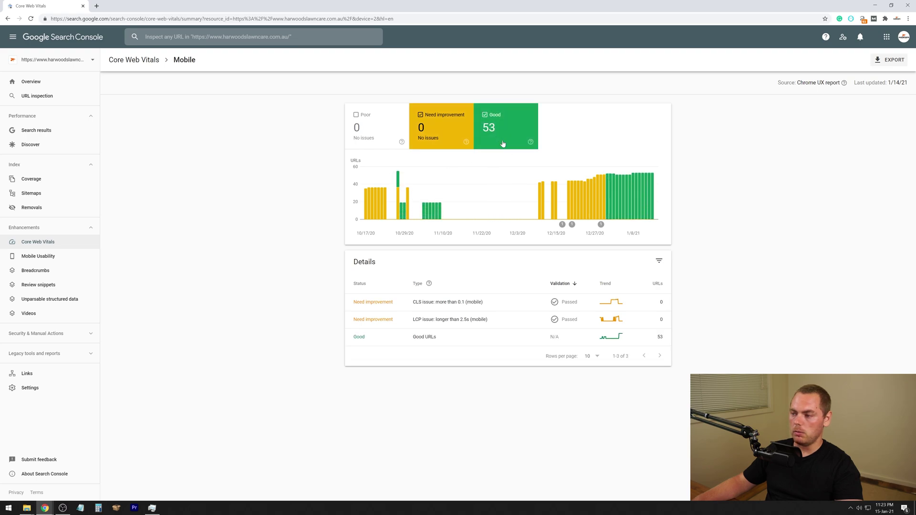
Open the Good URLs details and examine the /murraya-hedge/ example's CLS, FID and LCP values and its similar URLs.
click(425, 339)
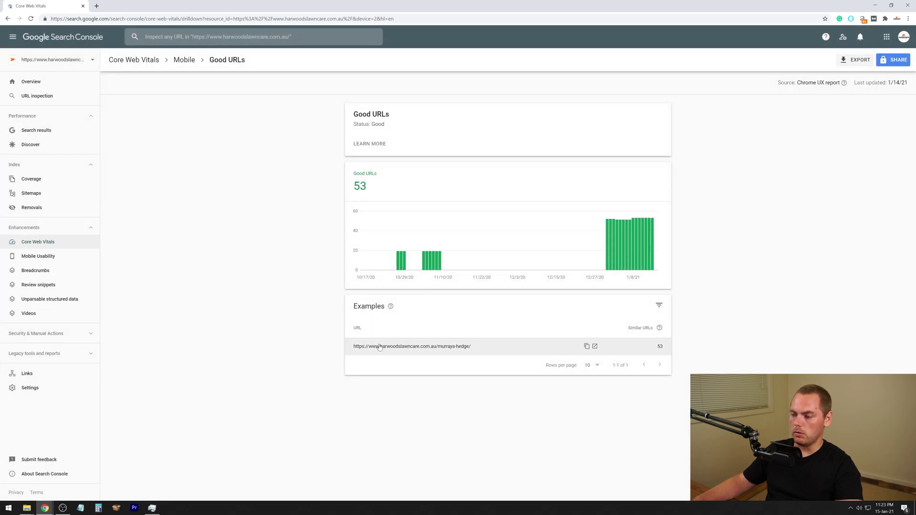
click(419, 351)
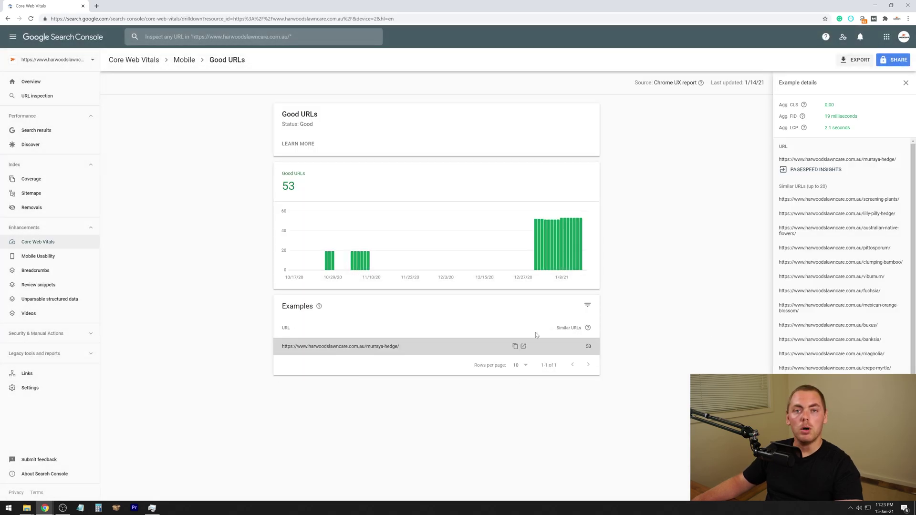
scroll(830, 296, down, 1)
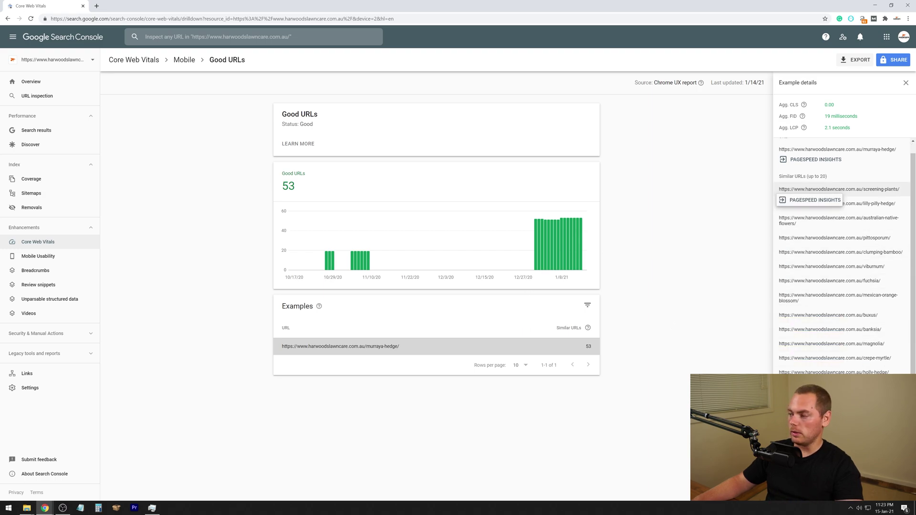
scroll(811, 294, up, 1)
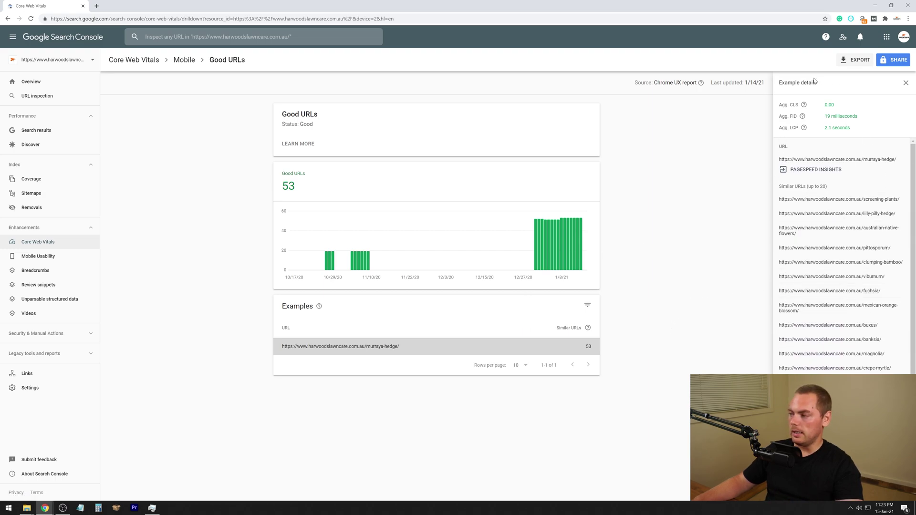
drag(781, 104, 859, 136)
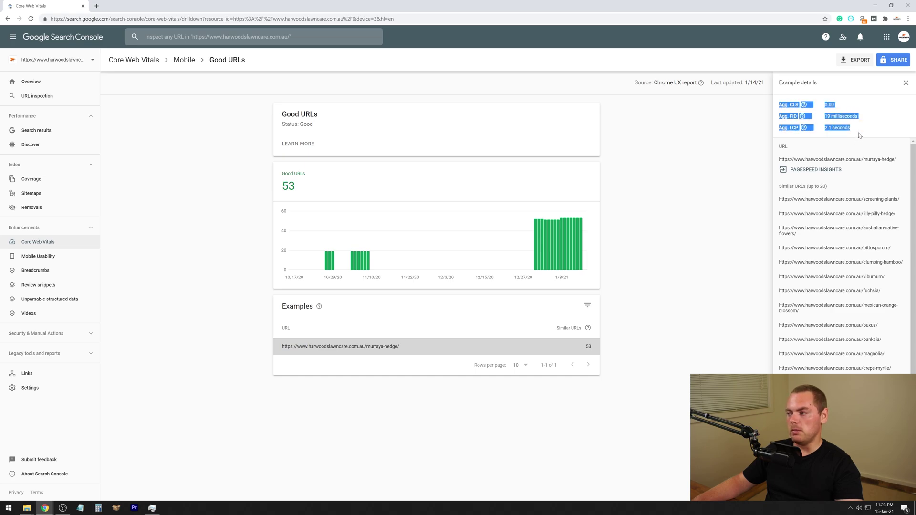
click(748, 170)
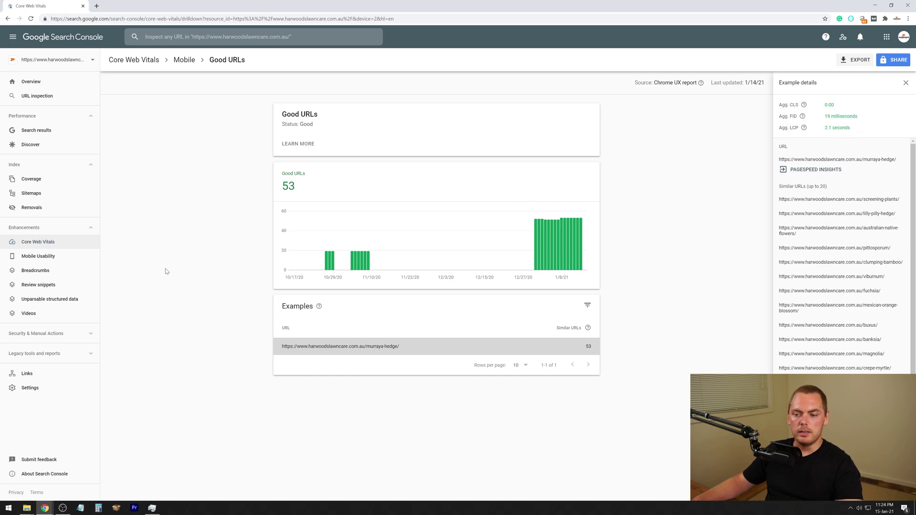
Open the Mobile Usability report, inspect the Viewport not set error, and return to the report.
click(48, 260)
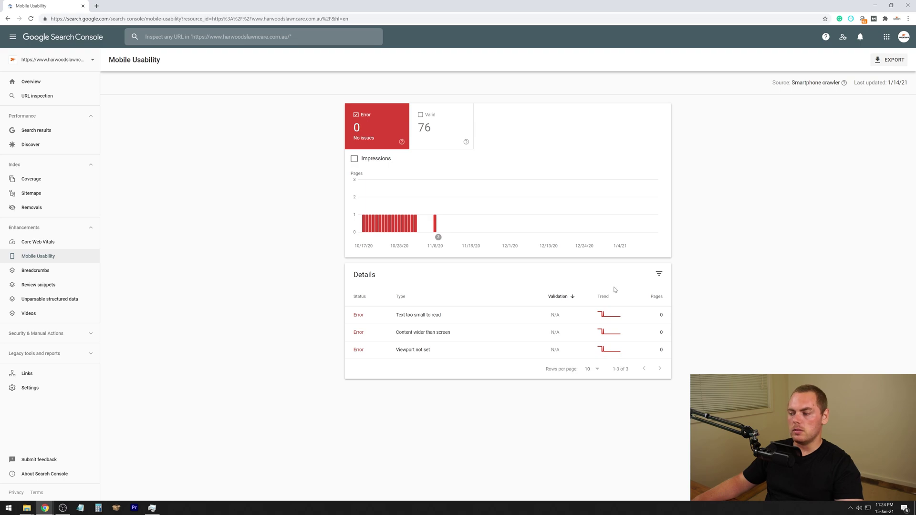
click(621, 352)
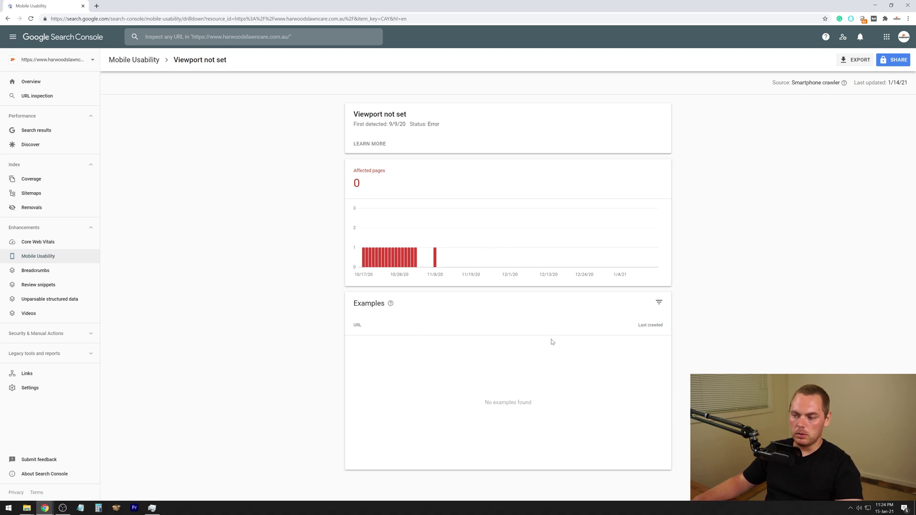
key(alt+Left)
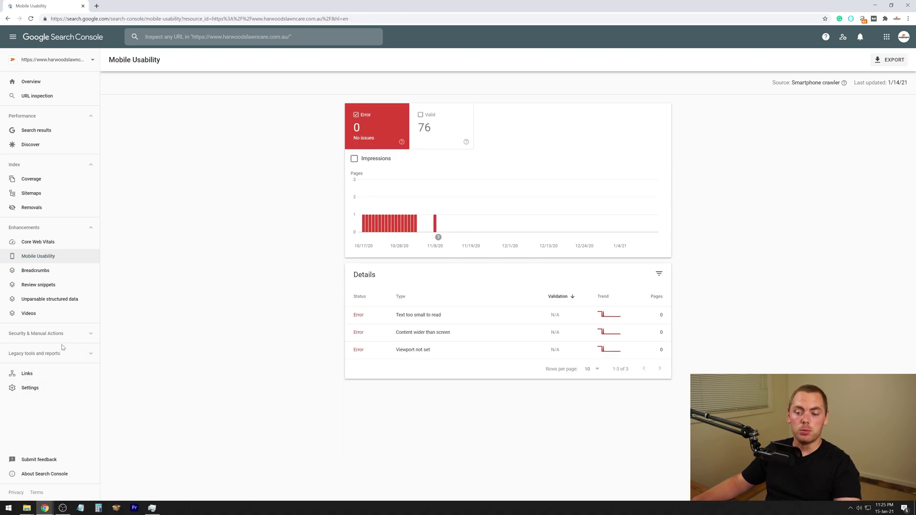
Review the Breadcrumbs, Review snippets, Unparsable structured data and Videos enhancement reports in turn.
click(35, 276)
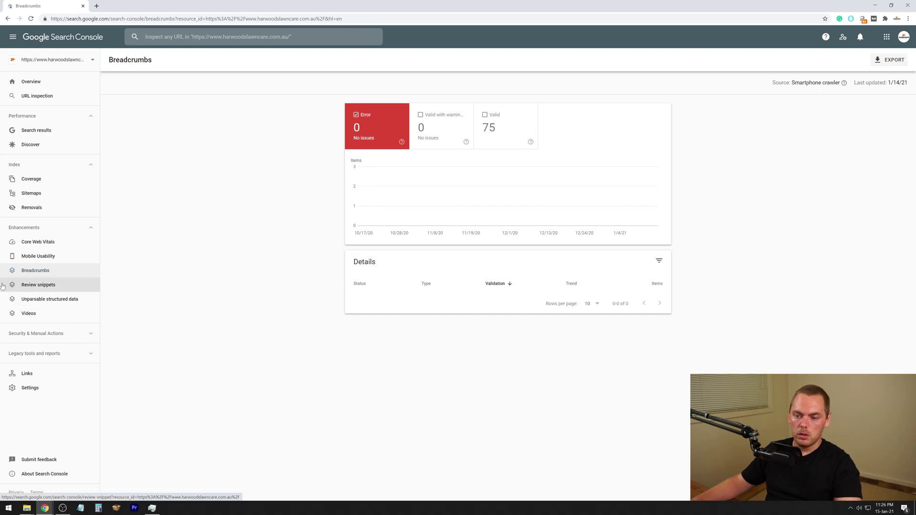
click(39, 284)
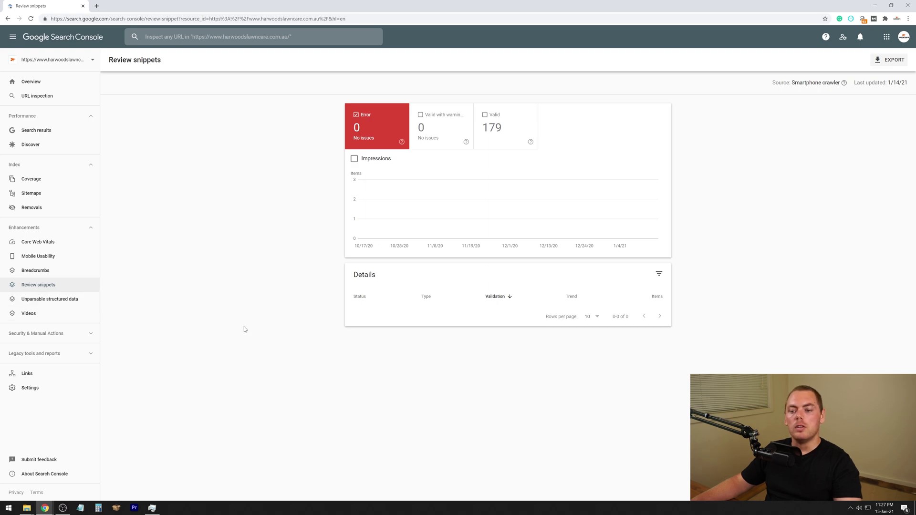
click(73, 300)
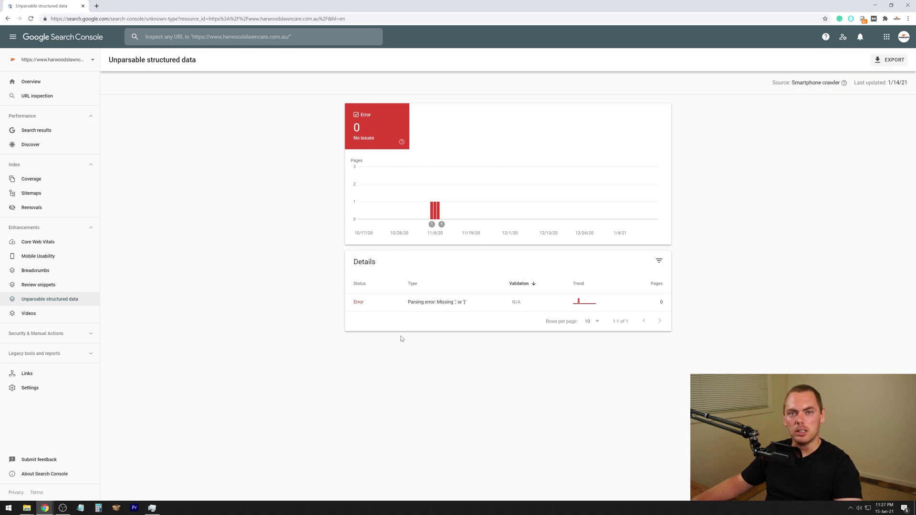
click(47, 314)
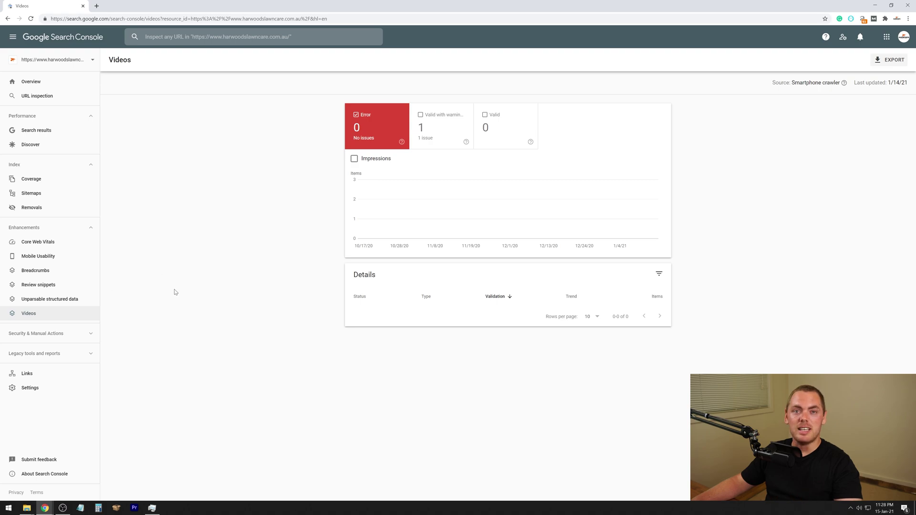
Check the Manual actions and Security issues reports for the site.
click(66, 333)
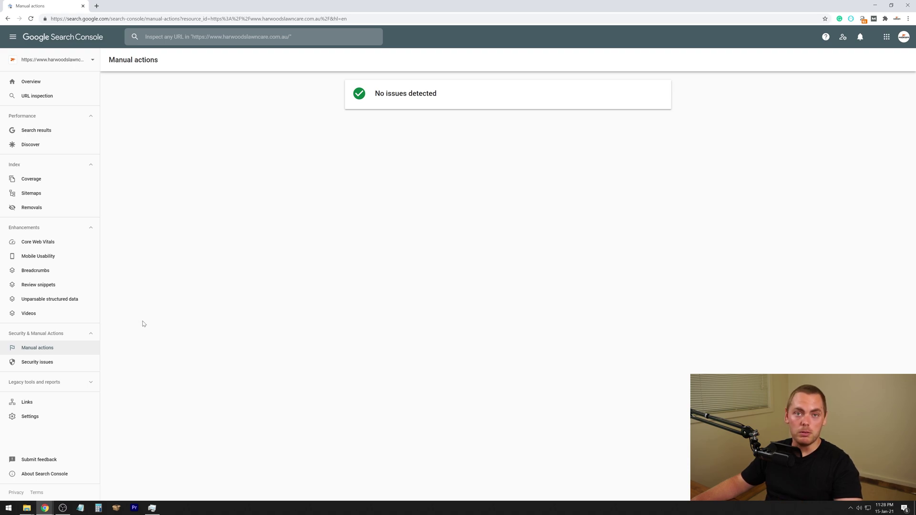
click(51, 361)
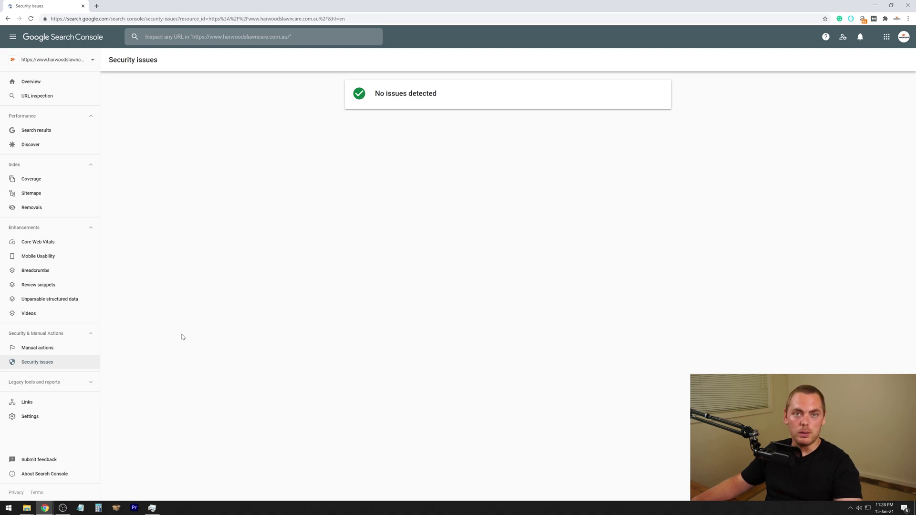
Open the legacy International Targeting report, check the country targeting, and close its browser tab.
click(42, 386)
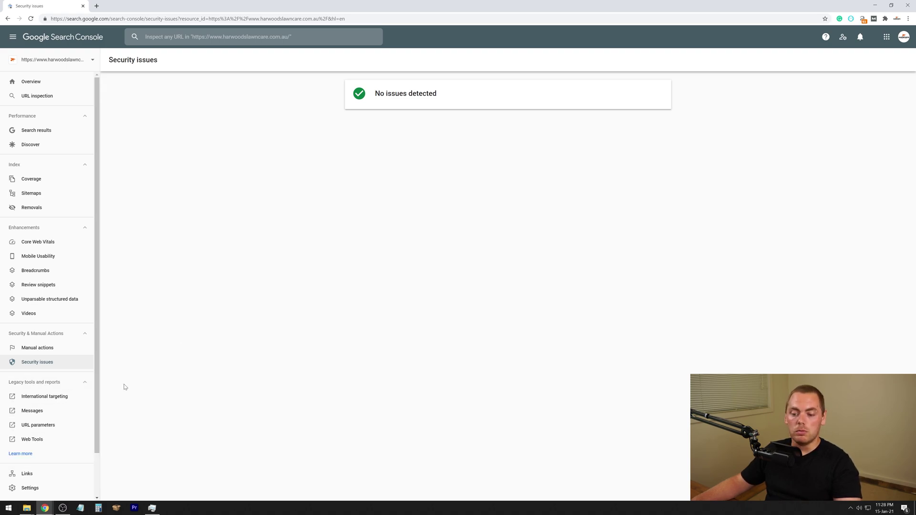
click(41, 397)
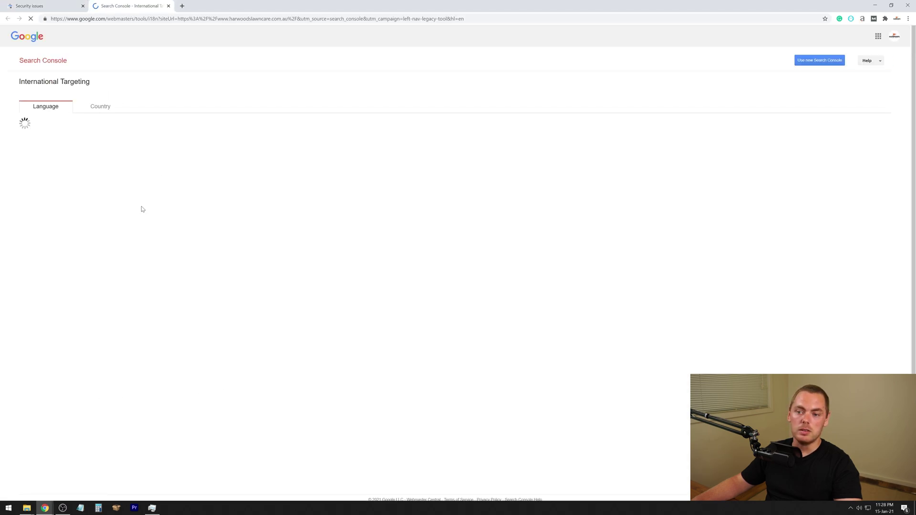
click(97, 113)
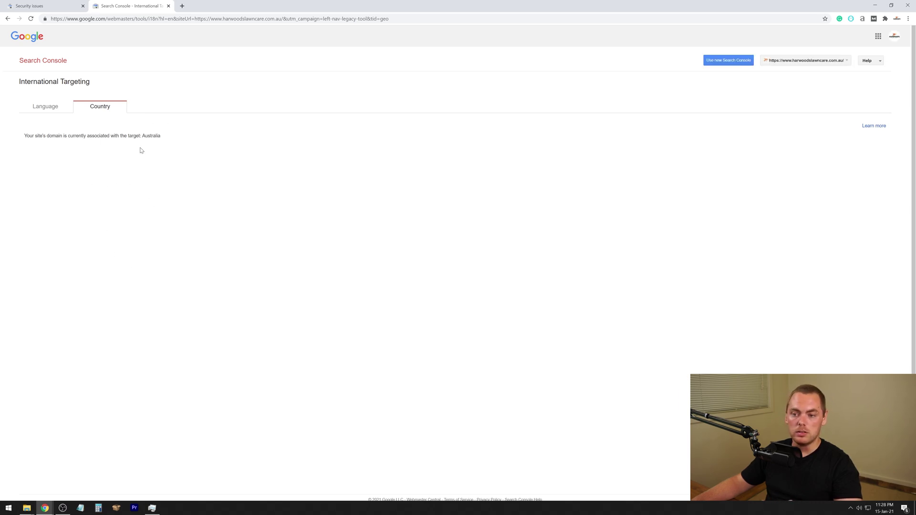
click(168, 6)
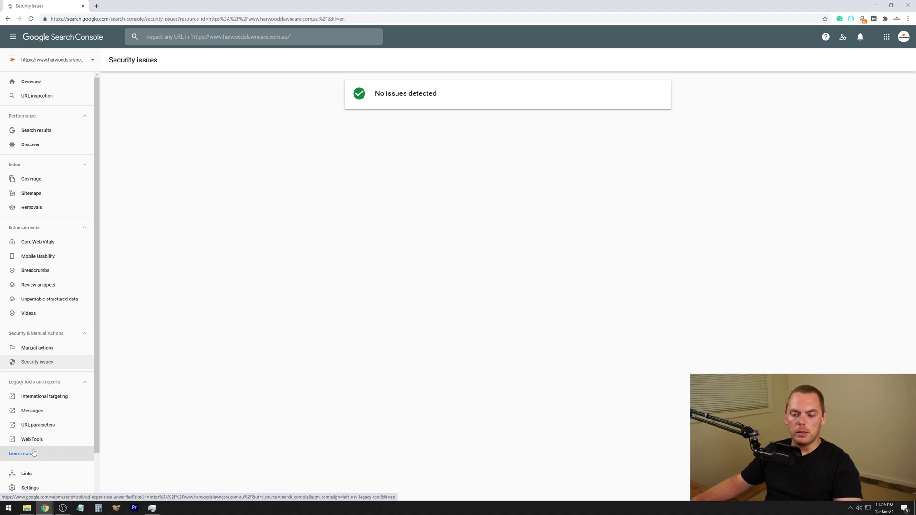
Open the Links report, review the sites linking externally to the /services/hedge-trimming-hobart-tas/ page, and go back.
scroll(43, 439, down, 1)
click(27, 425)
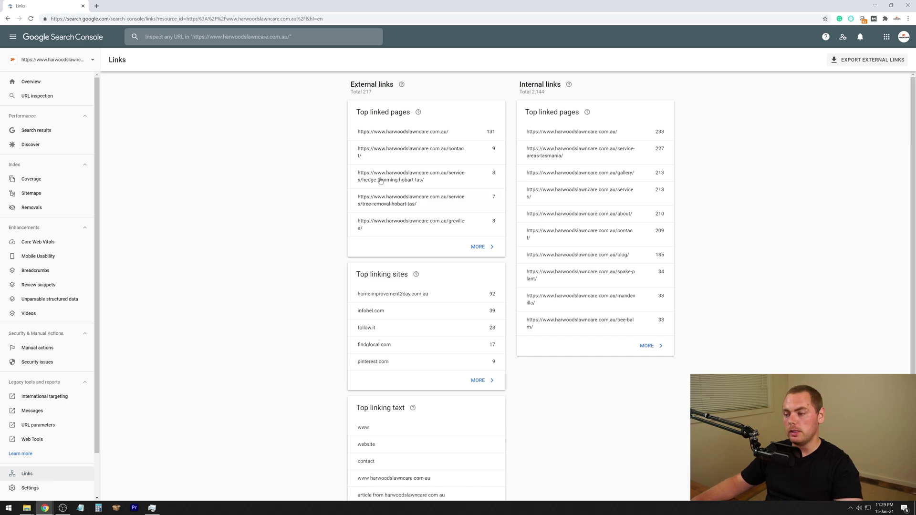
click(423, 182)
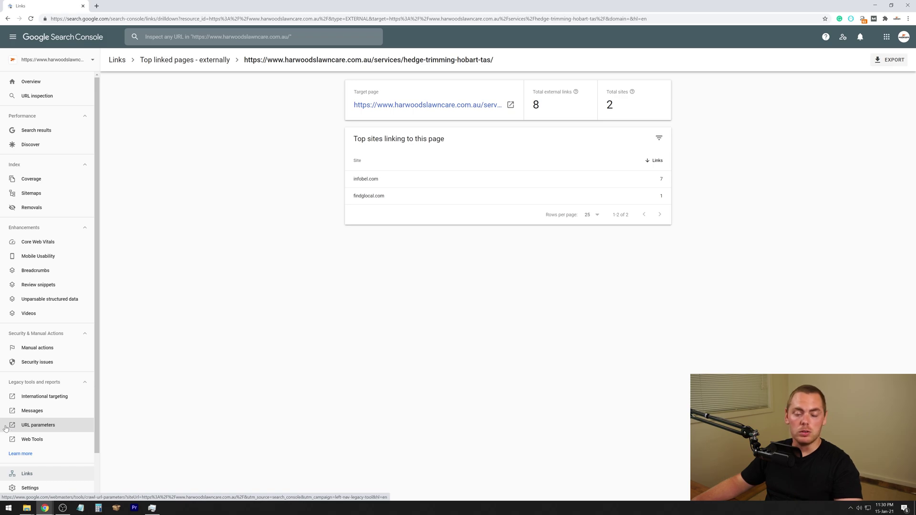
key(alt+Left)
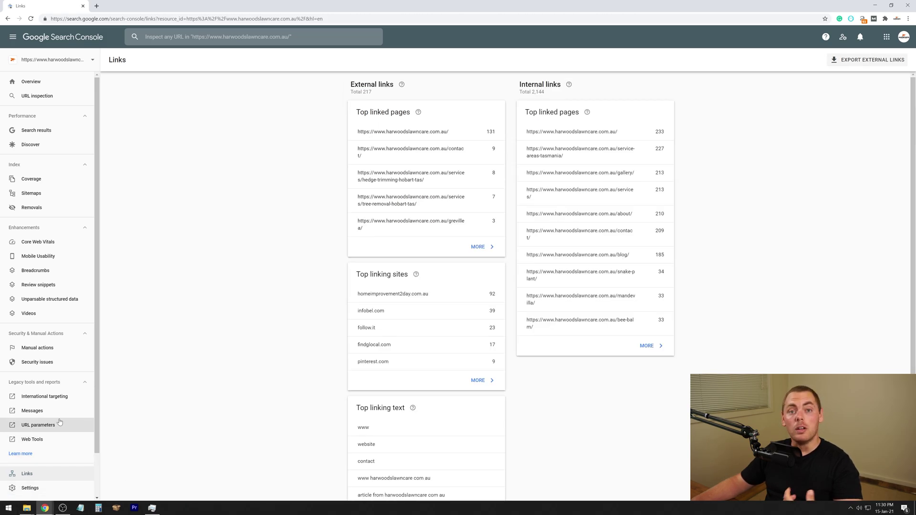
Open the Crawl stats report from the property settings and add average response time to the chart.
click(24, 491)
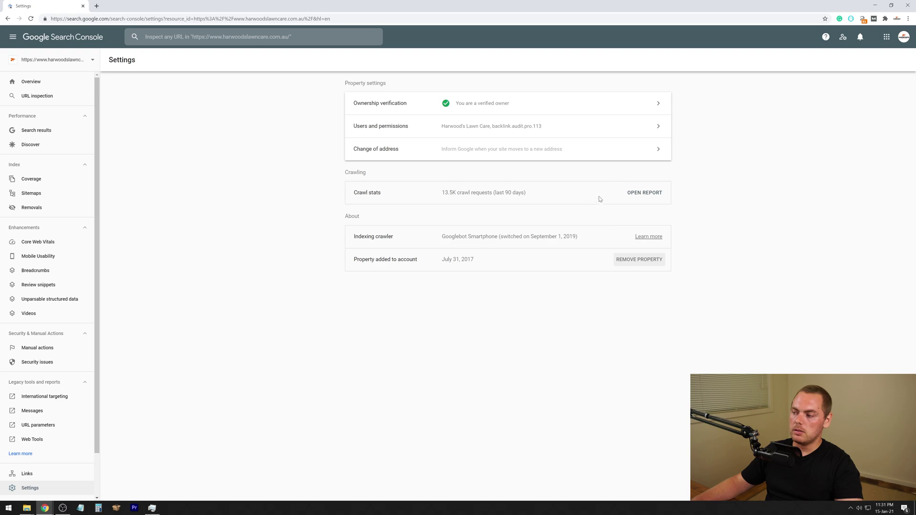
click(652, 197)
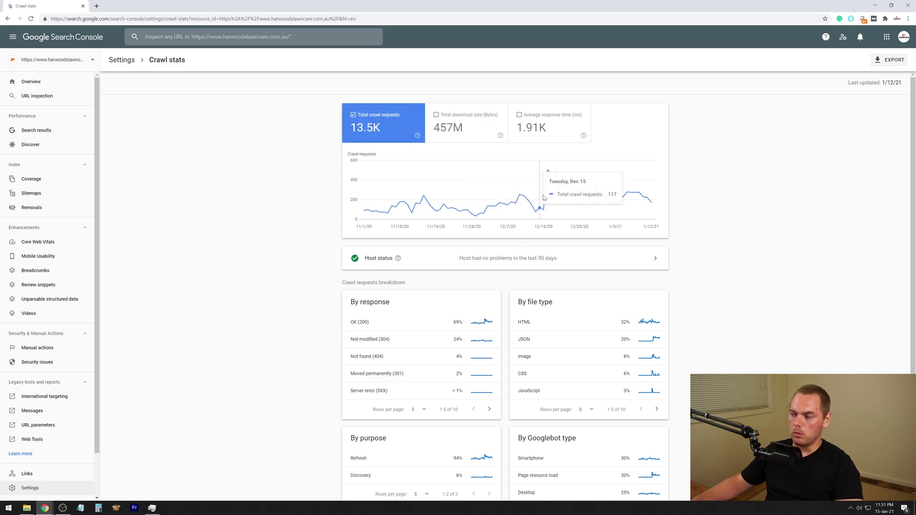
click(558, 133)
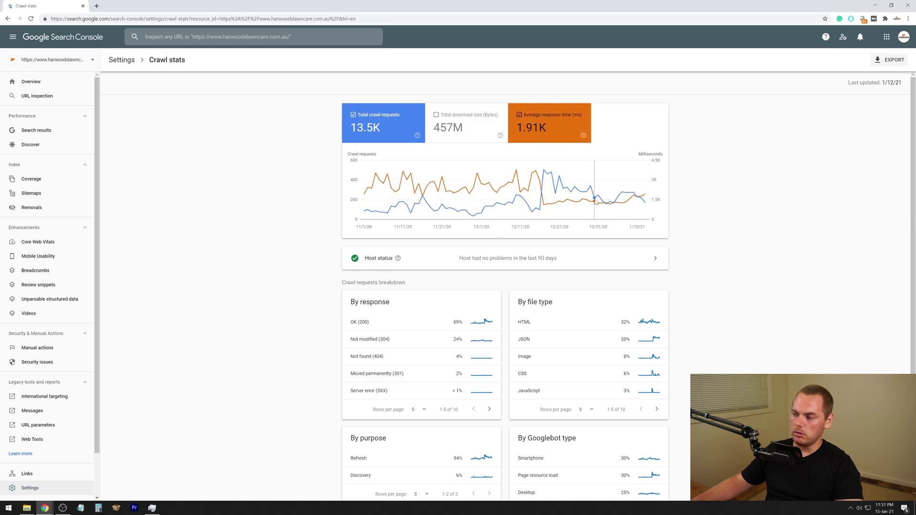